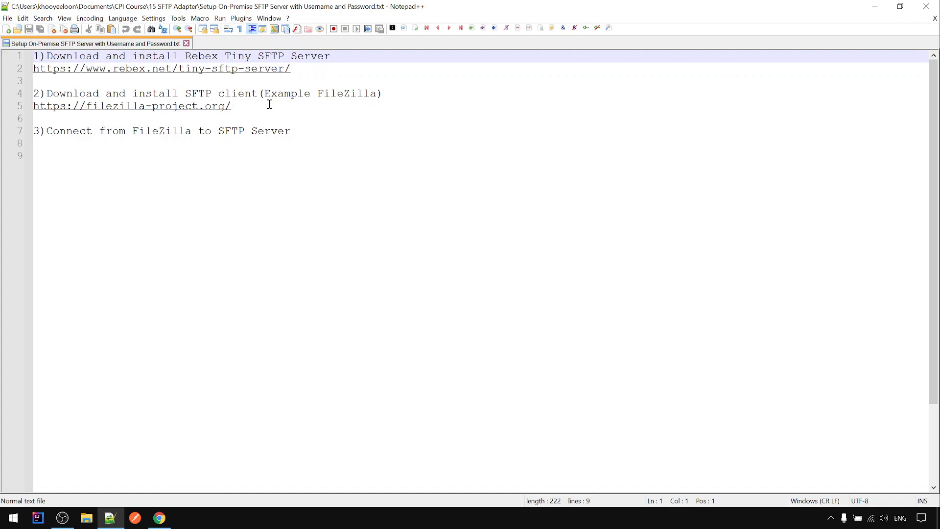
# Select and copy the Rebex Tiny SFTP Server download link on line 2 of the setup notes
pyautogui.moveTo(292, 69); pyautogui.dragTo(22, 67)
pyautogui.hotkey('ctrl', 'c')
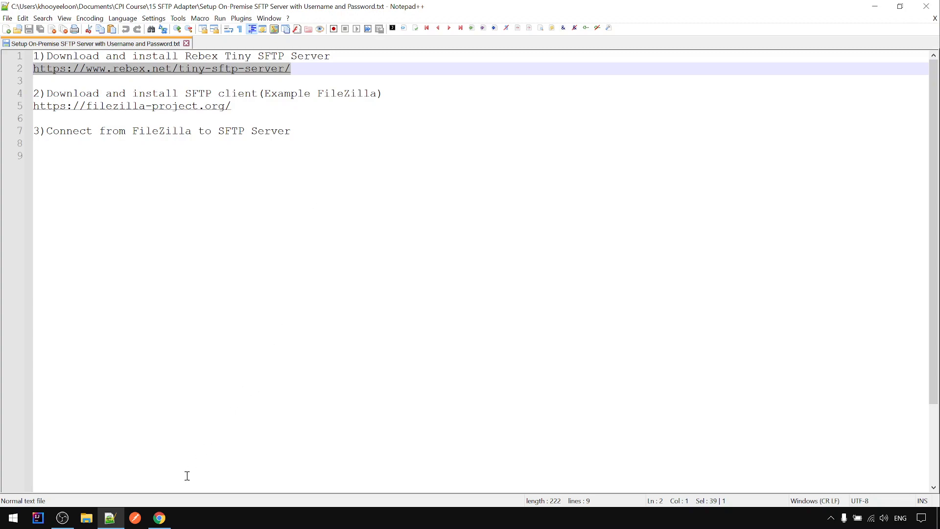
# Load the Rebex Tiny SFTP Server page and download RebexTinySftpServer-Binaries-Latest.zip
pyautogui.click(159, 517)
pyautogui.hotkey('ctrl', 'v')
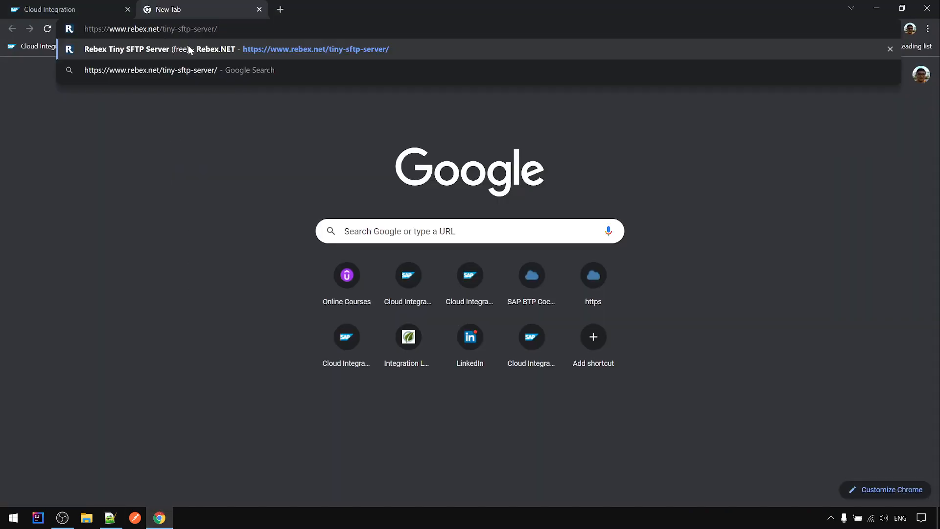
pyautogui.press('Return')
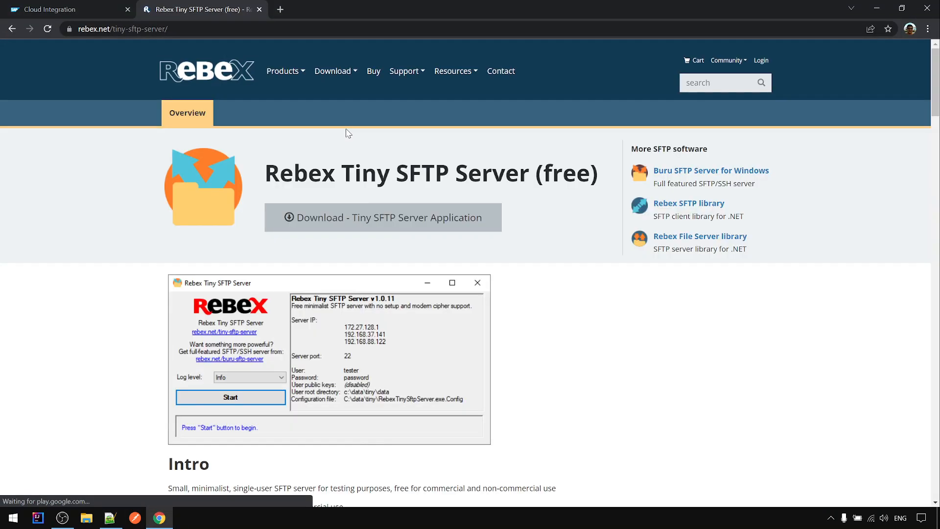
pyautogui.scroll(-2, 584, 335)
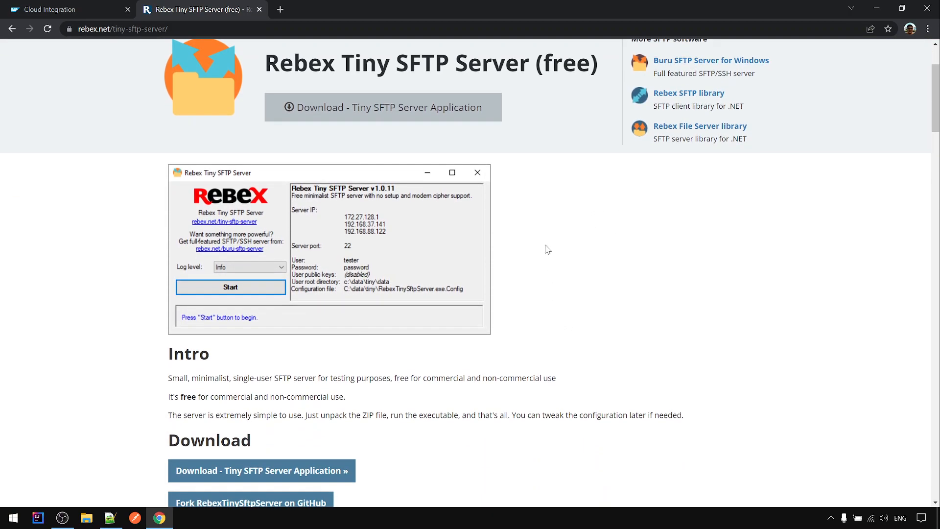
pyautogui.scroll(-1, 547, 249)
pyautogui.click(326, 417)
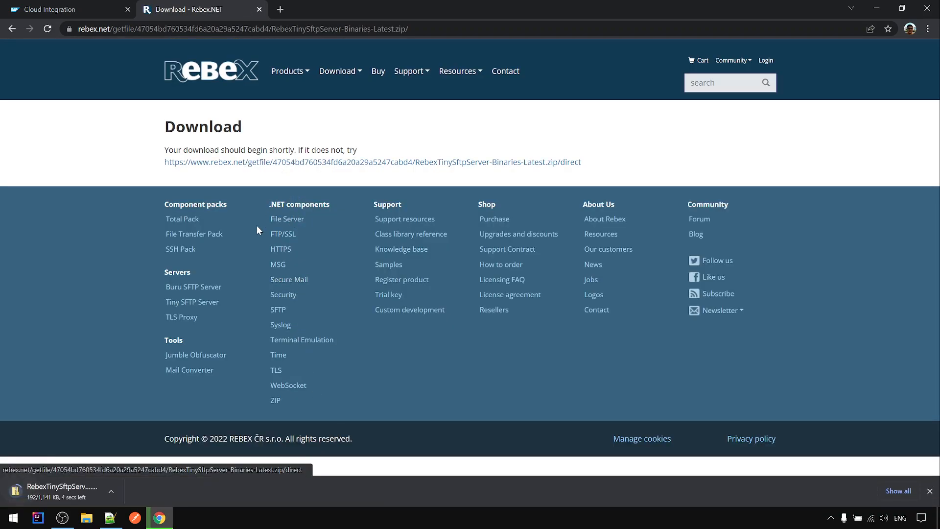
pyautogui.click(114, 494)
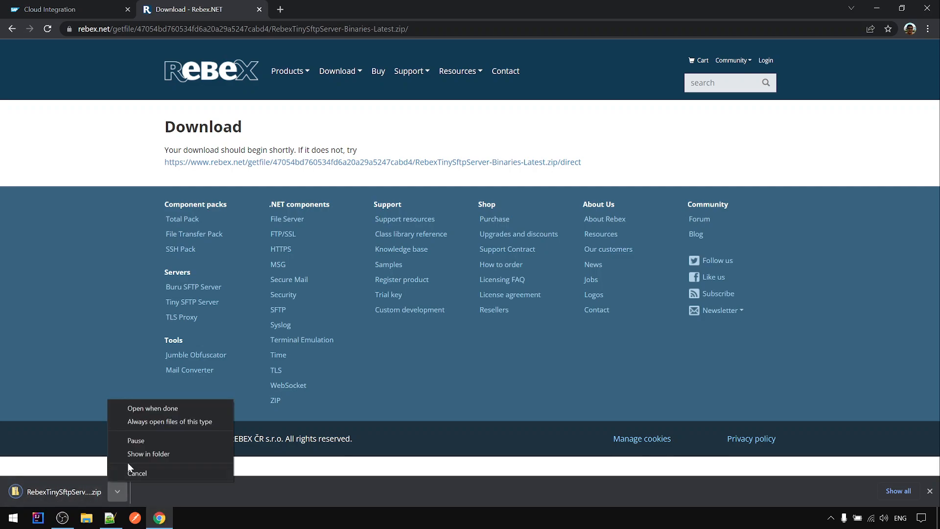
# Copy RebexTinySftpServer-Binaries-Latest.zip from Downloads into the WIN10 (C:) root, granting administrator permission
pyautogui.click(130, 455)
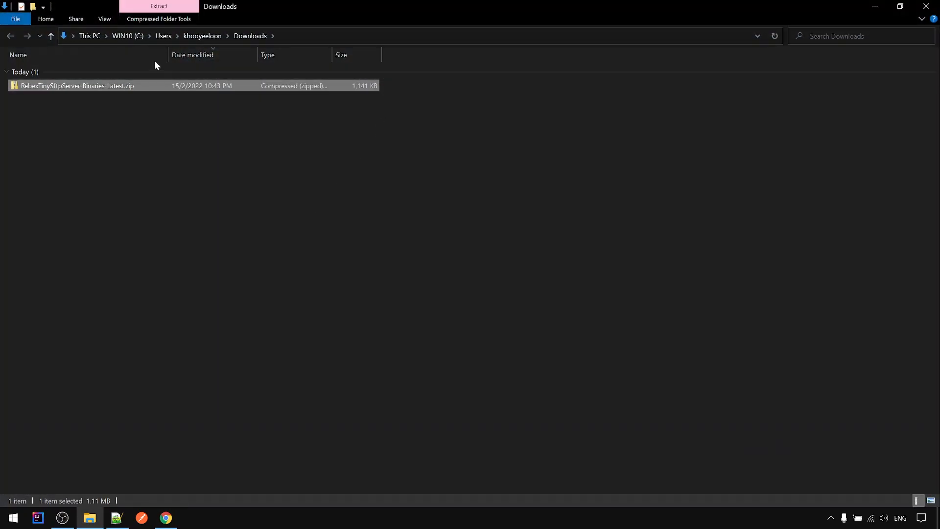
pyautogui.rightClick(119, 91)
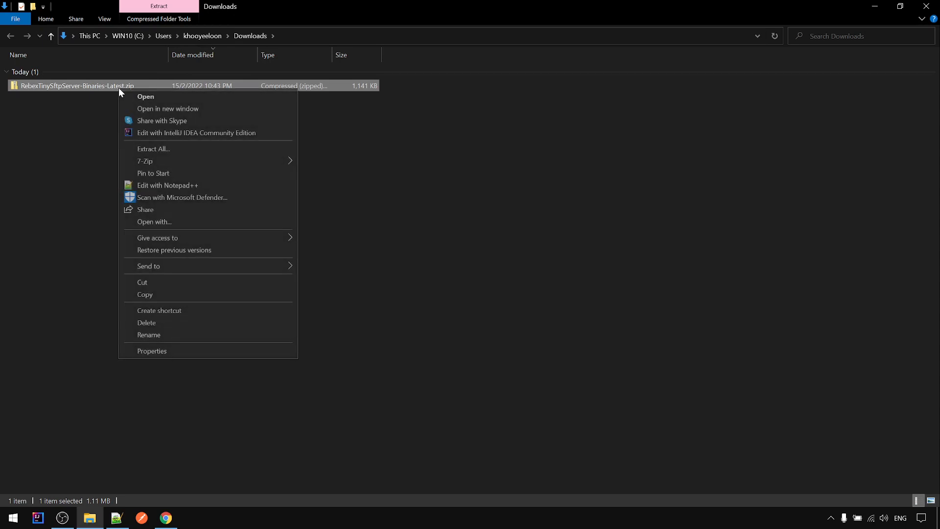
pyautogui.click(143, 294)
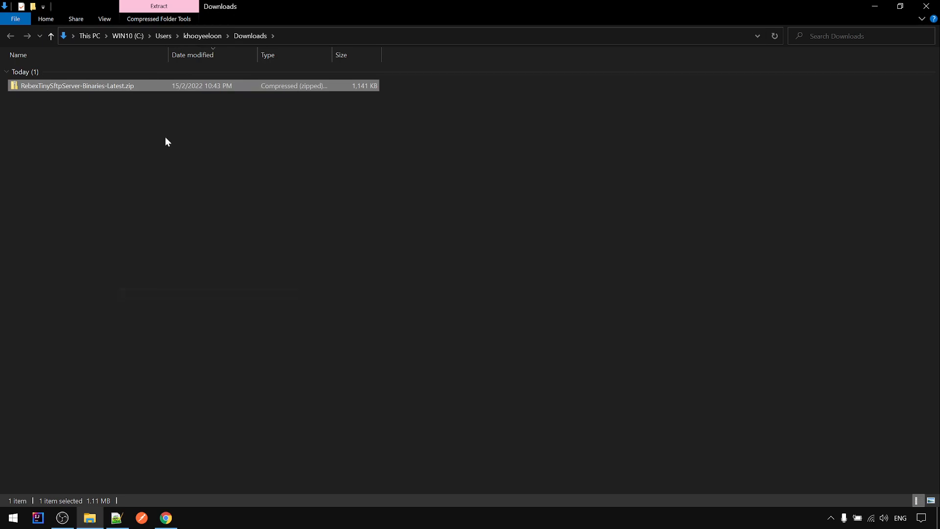
pyautogui.click(128, 39)
pyautogui.rightClick(131, 213)
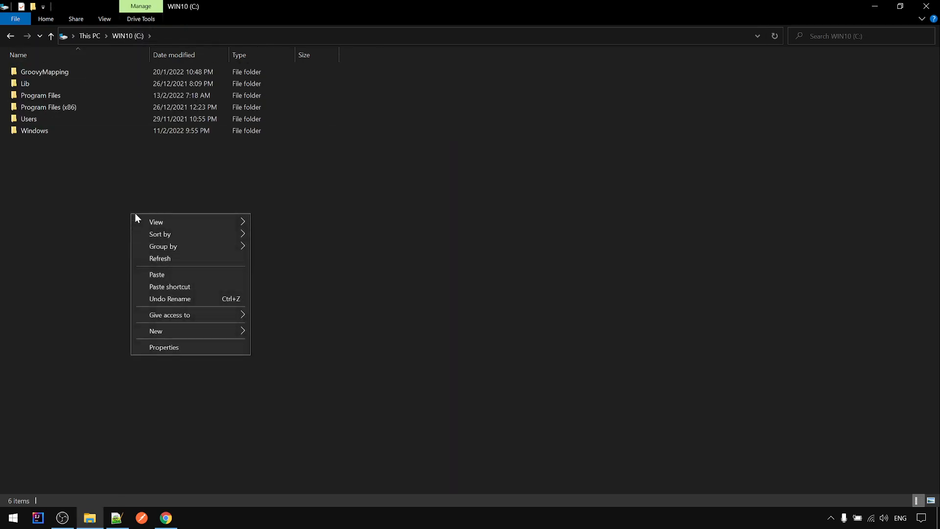
pyautogui.click(156, 275)
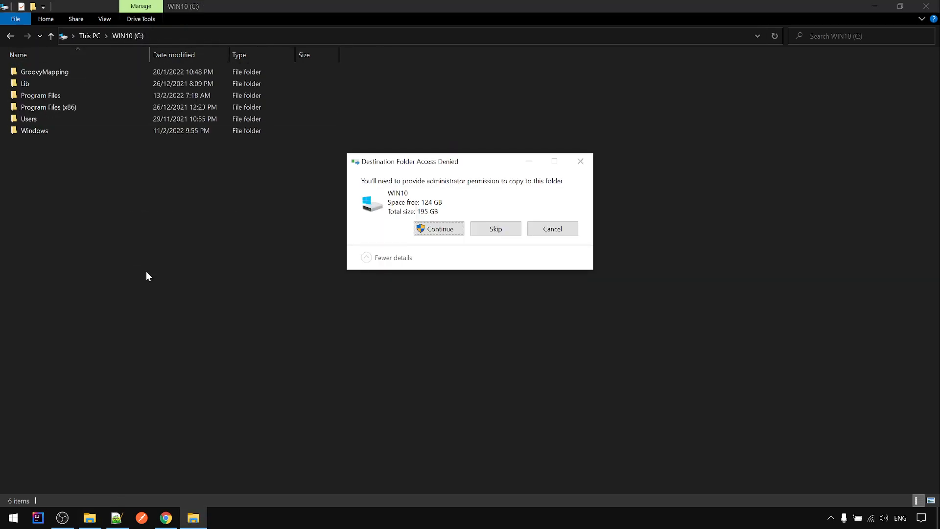
pyautogui.click(445, 228)
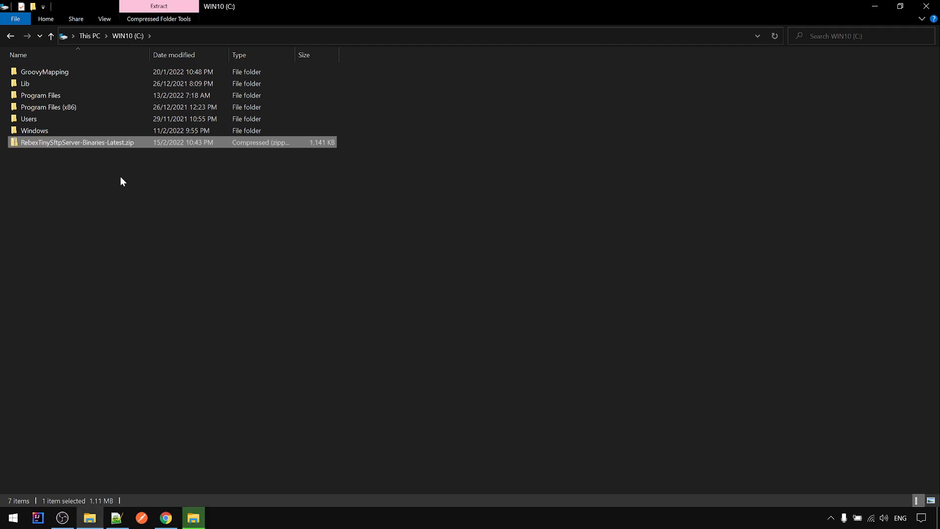
# Extract the zip with 7-Zip into a RebexTinySftpServer-Binaries-Latest folder on C:
pyautogui.rightClick(105, 143)
pyautogui.moveTo(220, 213)
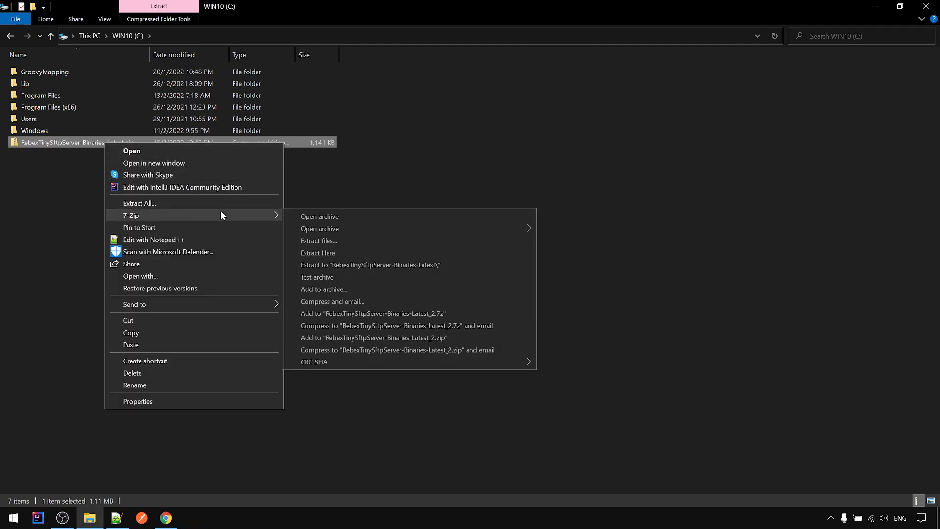
pyautogui.click(356, 263)
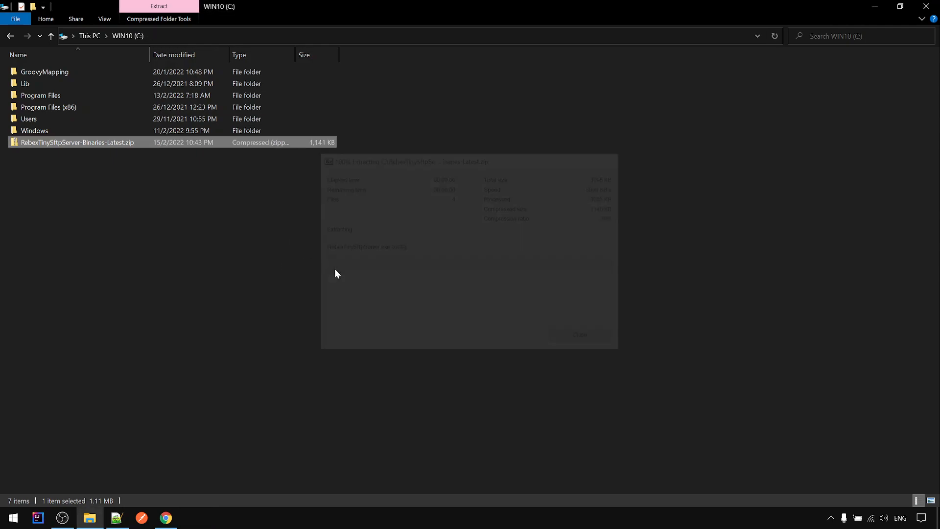
pyautogui.click(103, 169)
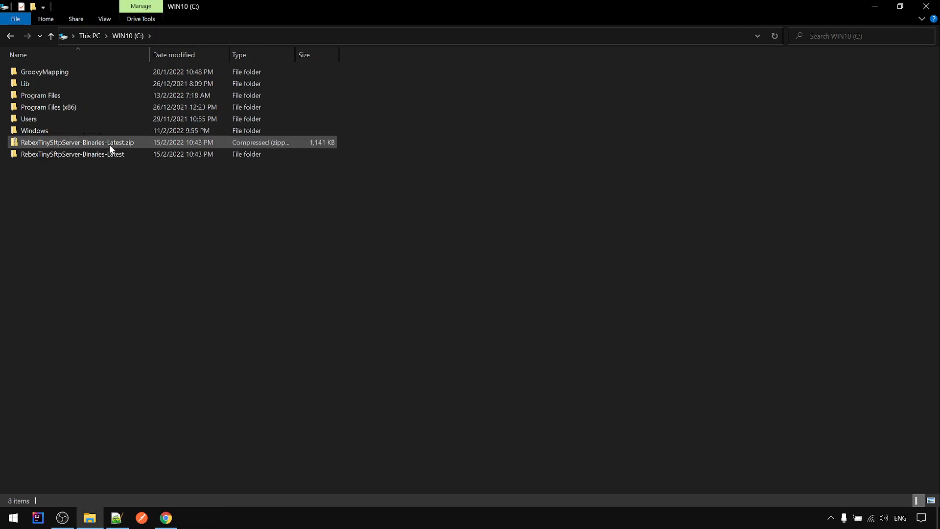
# Delete the zip and check the extracted folder holds RebexTinySftpServer.exe
pyautogui.rightClick(109, 145)
pyautogui.click(118, 375)
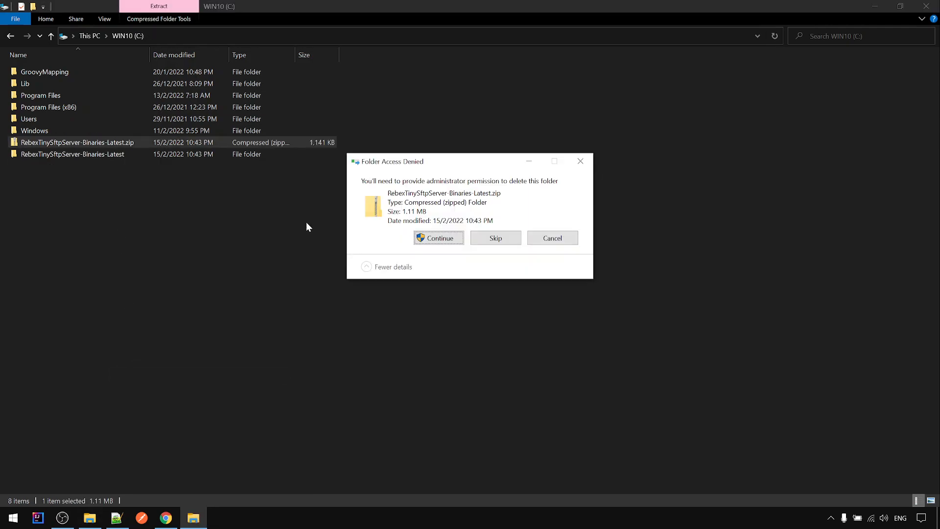
pyautogui.click(439, 238)
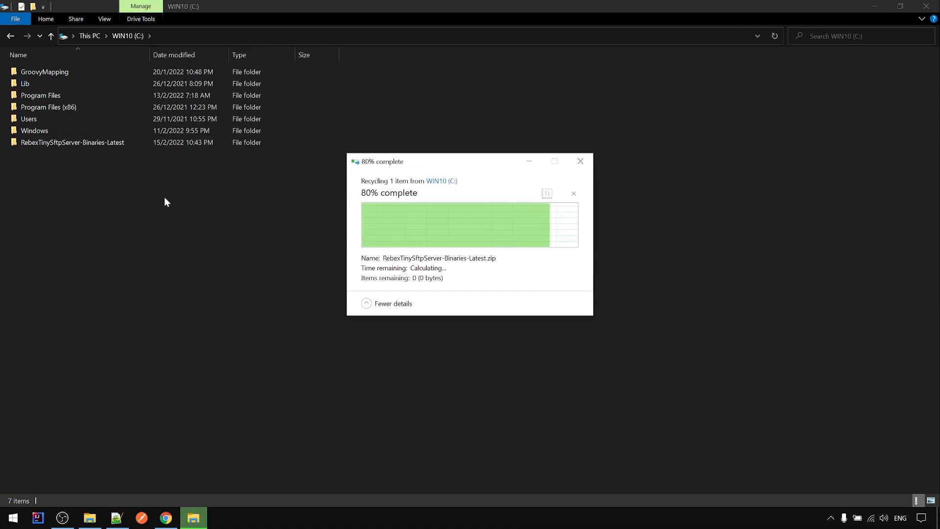
pyautogui.click(80, 147)
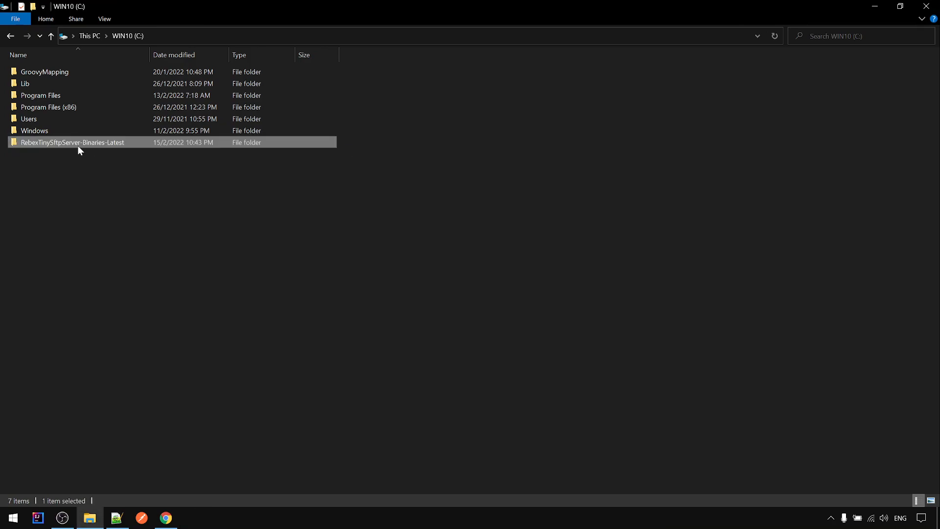
pyautogui.doubleClick(78, 142)
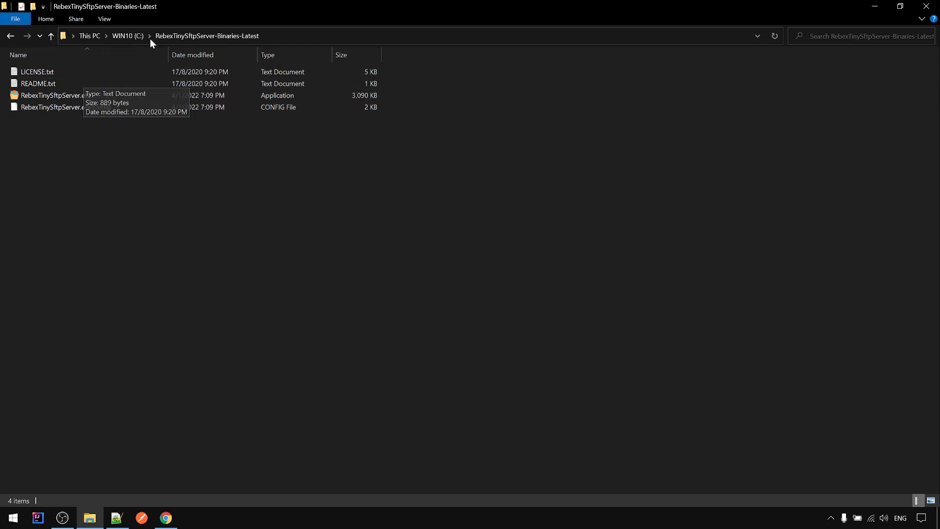
pyautogui.click(129, 34)
# Rename the extracted folder to RebexTinySftpServer by removing '-Binaries-Latest'
pyautogui.rightClick(79, 117)
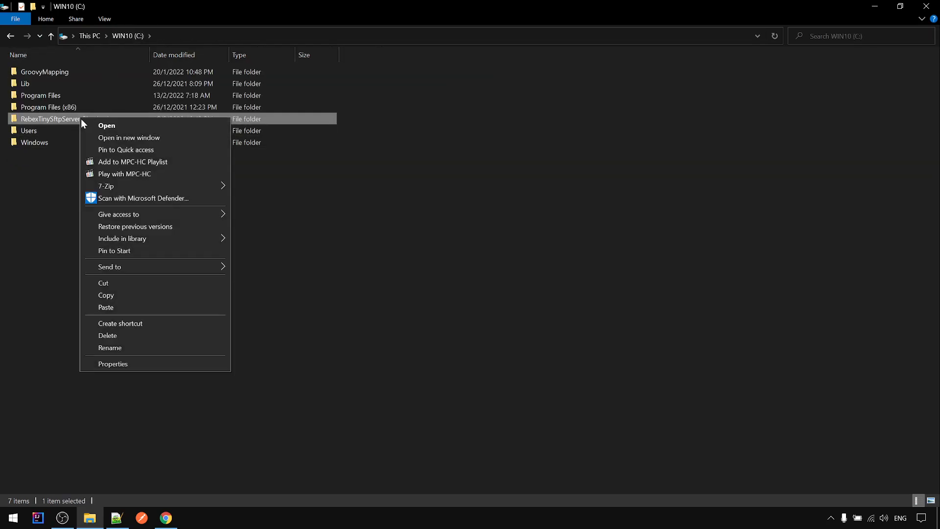
pyautogui.click(90, 347)
pyautogui.moveTo(83, 119); pyautogui.dragTo(149, 117)
pyautogui.press('BackSpace')
pyautogui.press('BackSpace')
pyautogui.press('Return')
pyautogui.press('Return')
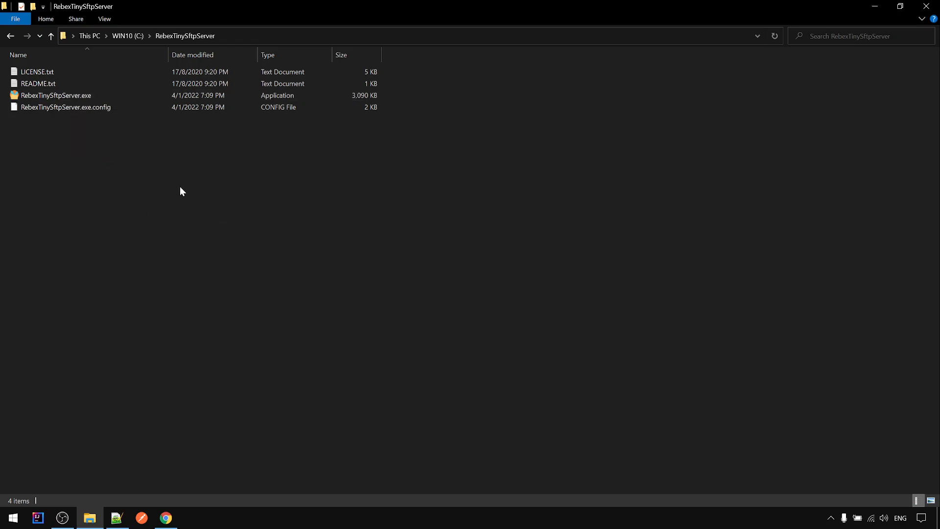
# Launch RebexTinySftpServer.exe and review the login user name and password it displays
pyautogui.doubleClick(62, 95)
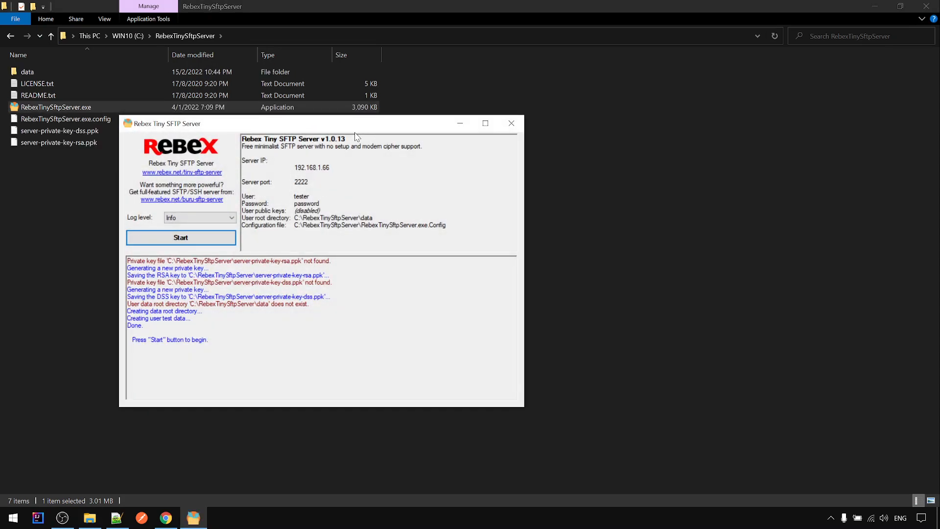
pyautogui.moveTo(385, 130); pyautogui.dragTo(592, 130)
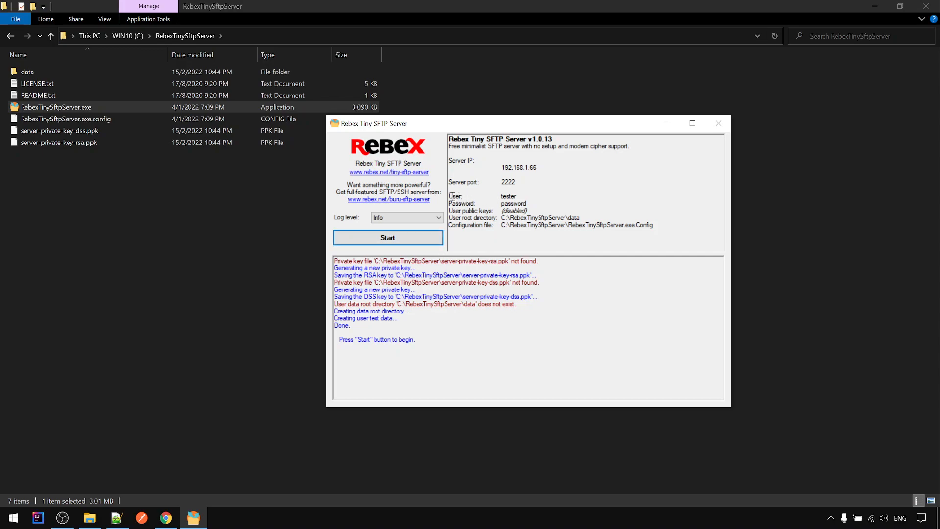
pyautogui.moveTo(452, 196); pyautogui.dragTo(537, 198)
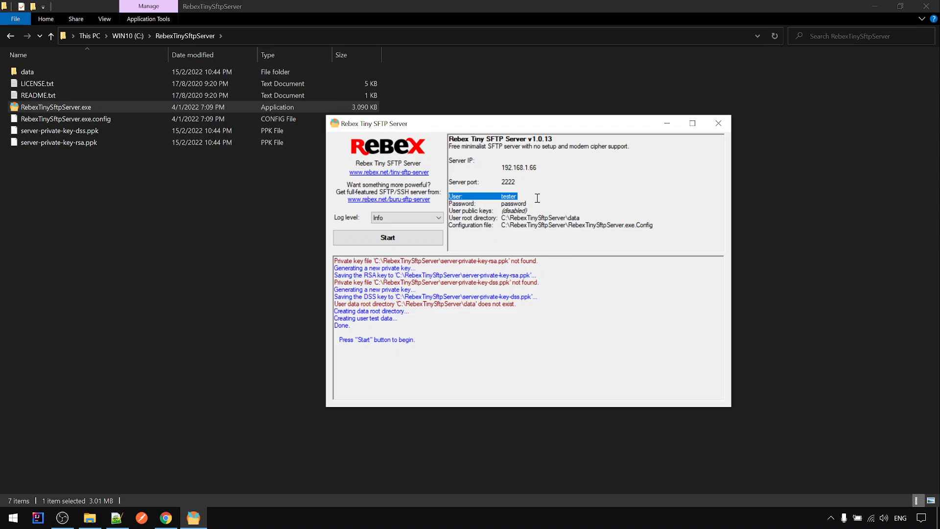
pyautogui.doubleClick(512, 203)
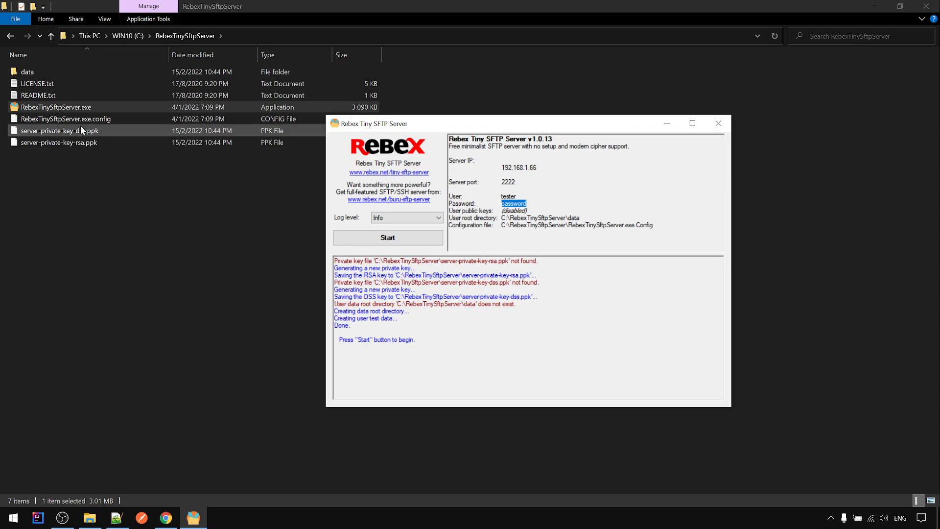
pyautogui.rightClick(53, 121)
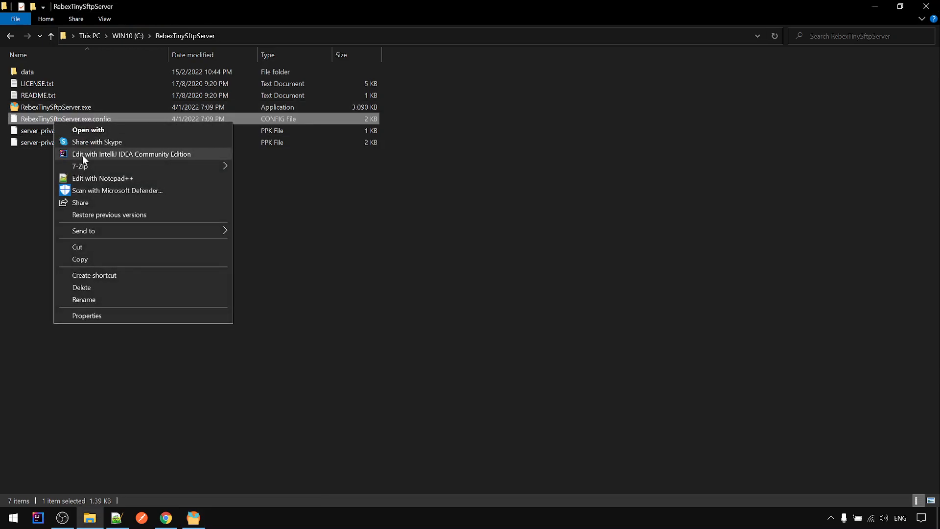
# Review RebexTinySftpServer.exe.config in Notepad++: credentials, sshPort 2222 and key-file settings
pyautogui.click(90, 179)
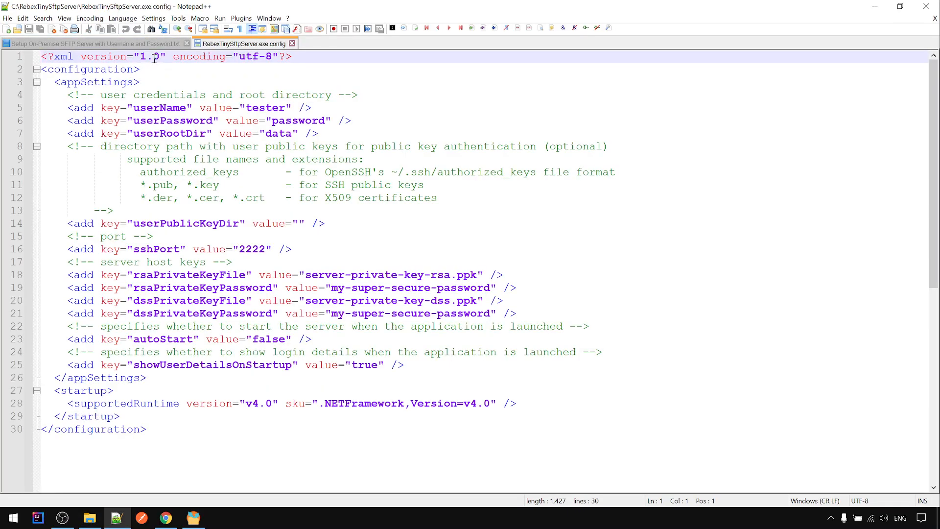
pyautogui.moveTo(76, 83); pyautogui.dragTo(267, 417)
pyautogui.click(246, 438)
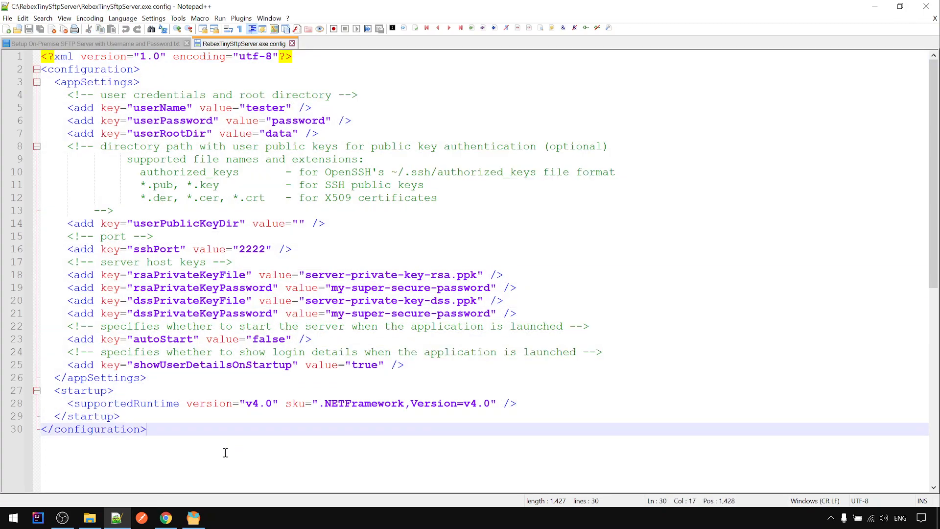
pyautogui.click(193, 518)
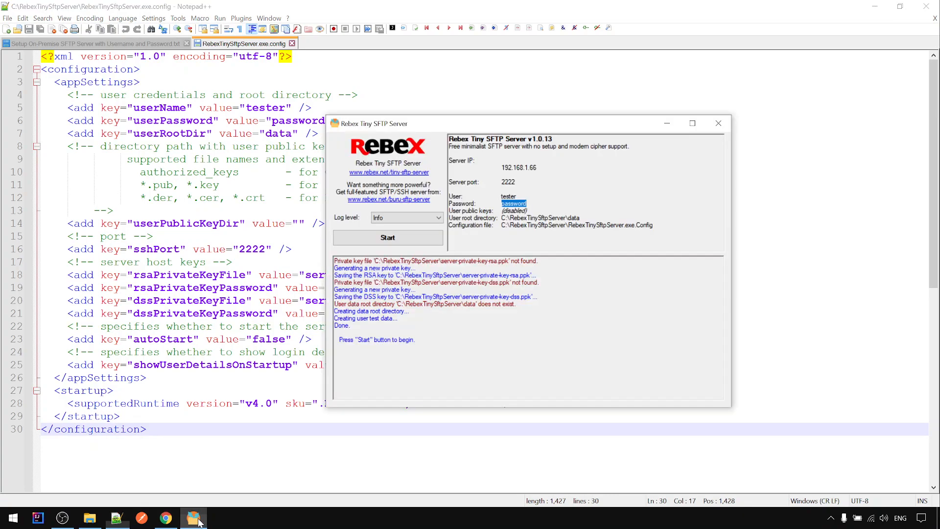
# Start the server and allow it through the Windows firewall, confirming it listens on port 2222
pyautogui.click(405, 238)
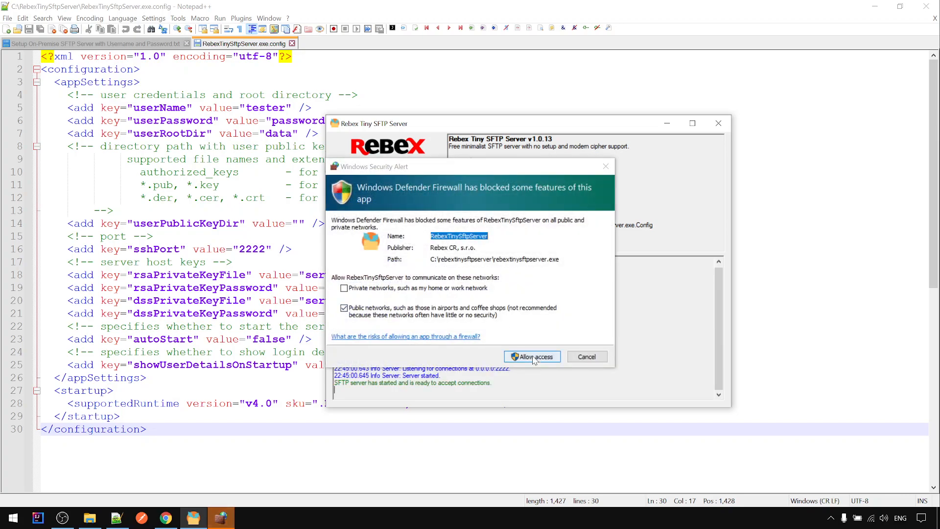
pyautogui.click(534, 357)
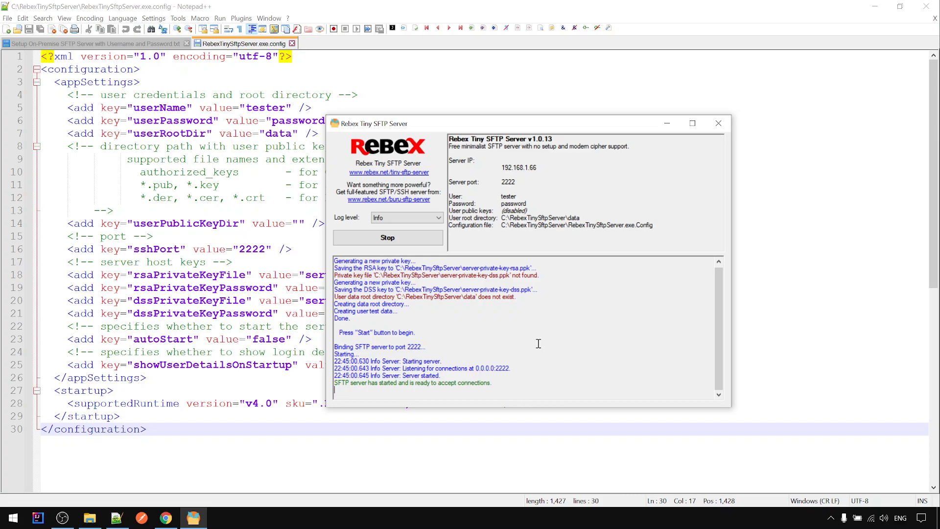
pyautogui.scroll(1, 578, 323)
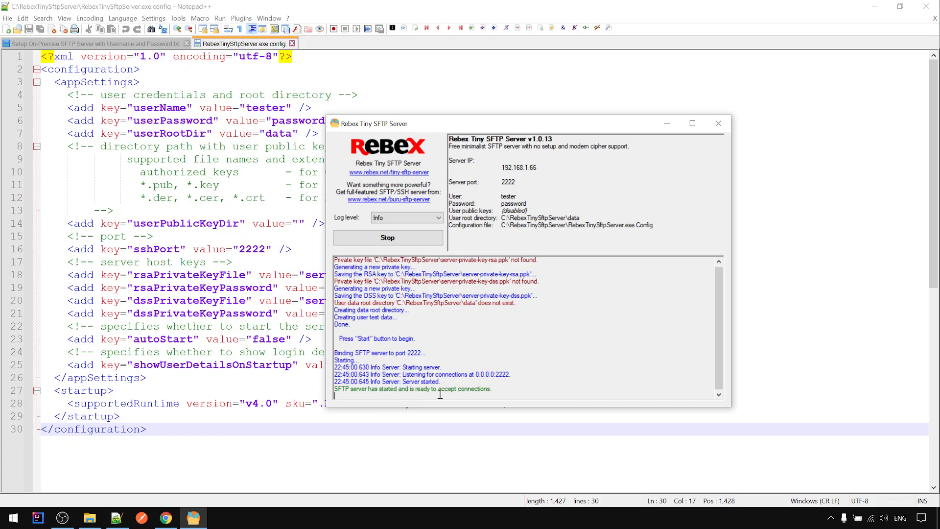
pyautogui.moveTo(512, 387); pyautogui.dragTo(333, 261)
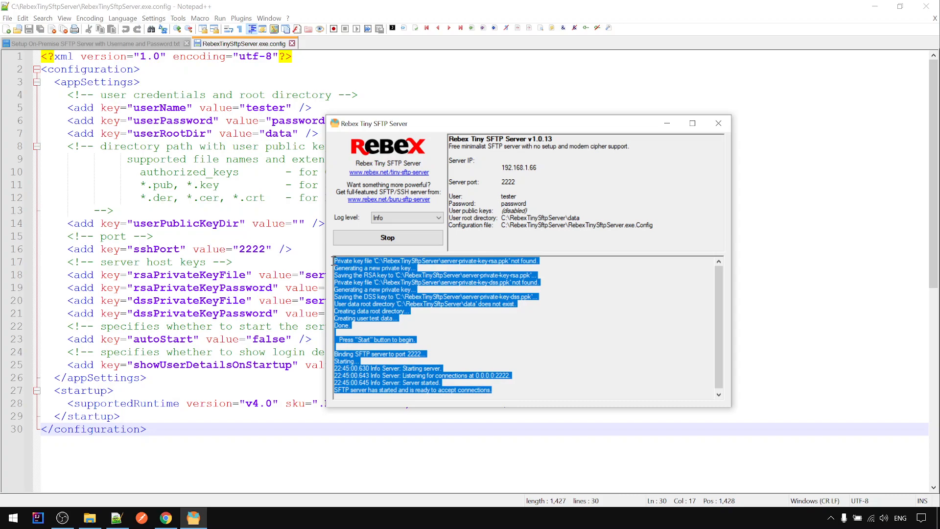
pyautogui.click(620, 365)
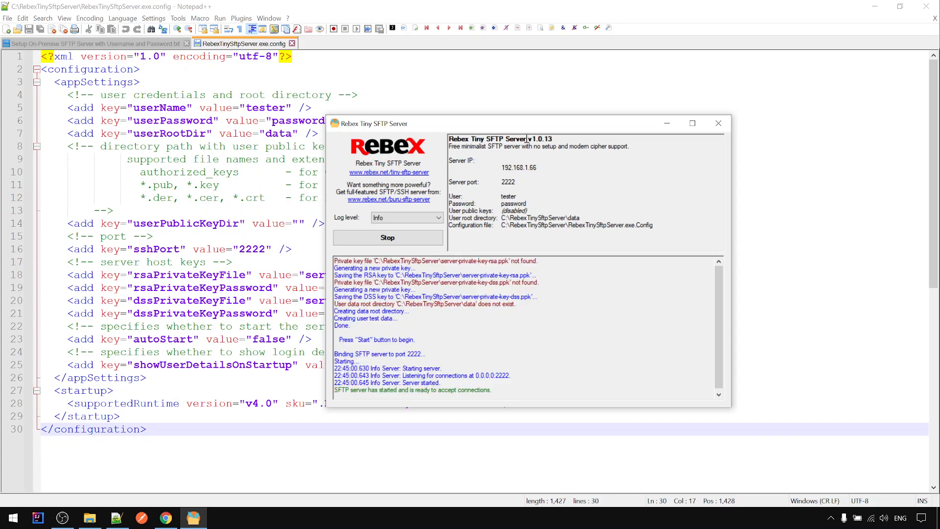
pyautogui.moveTo(526, 125); pyautogui.dragTo(622, 103)
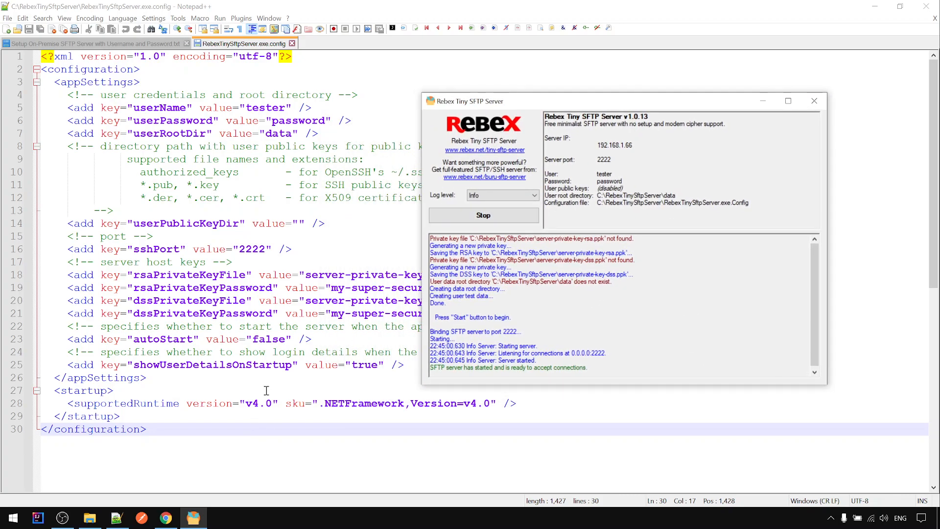
pyautogui.click(117, 517)
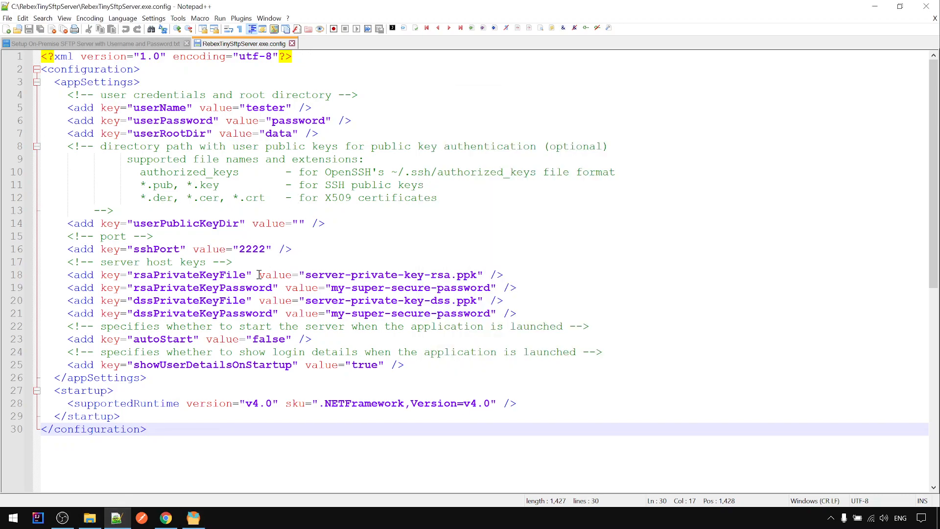
pyautogui.click(123, 43)
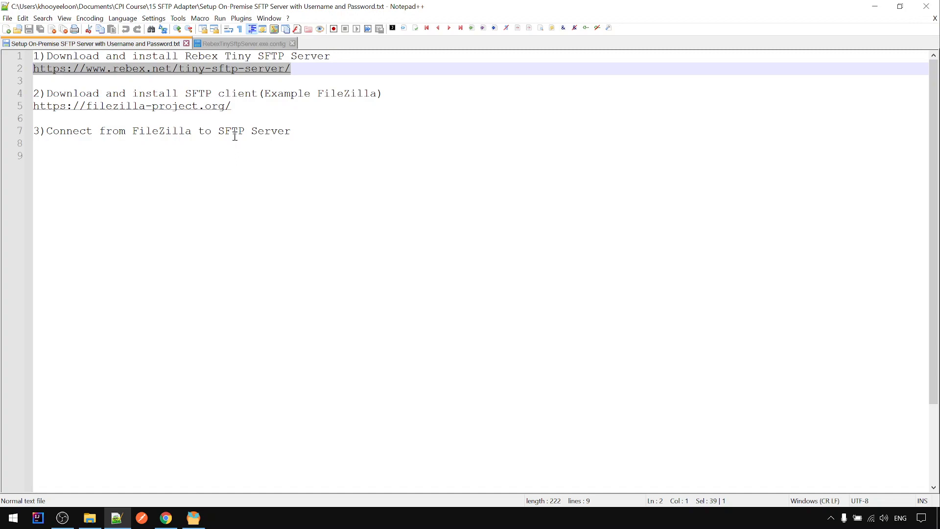
pyautogui.click(230, 106)
pyautogui.moveTo(230, 106); pyautogui.dragTo(37, 108)
pyautogui.hotkey('ctrl', 'c')
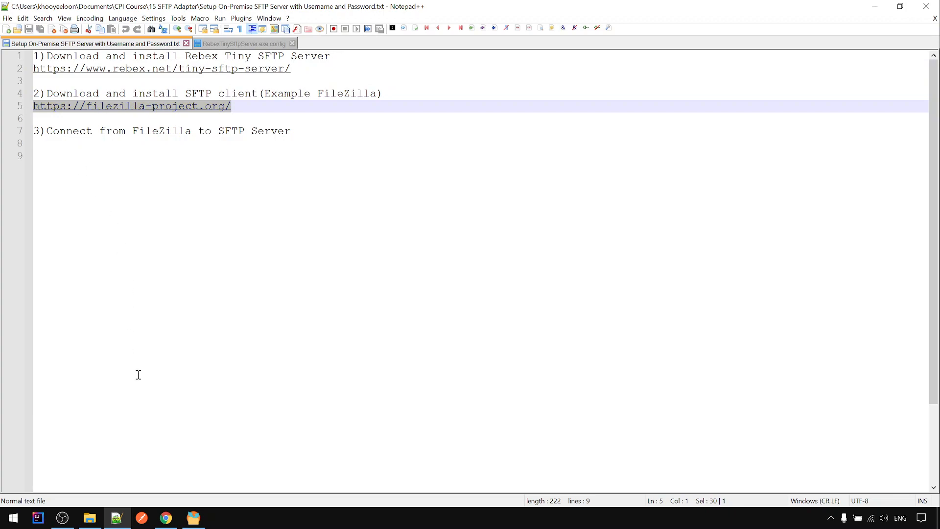
pyautogui.click(166, 519)
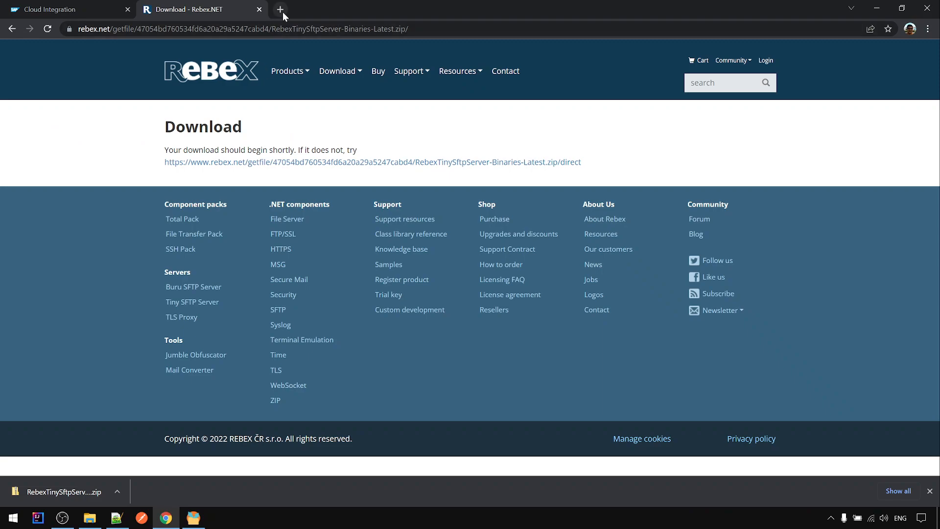
# Download the free FileZilla Client 3.58.0 installer from filezilla-project.org and launch it
pyautogui.click(283, 12)
pyautogui.hotkey('ctrl', 'v')
pyautogui.press('Return')
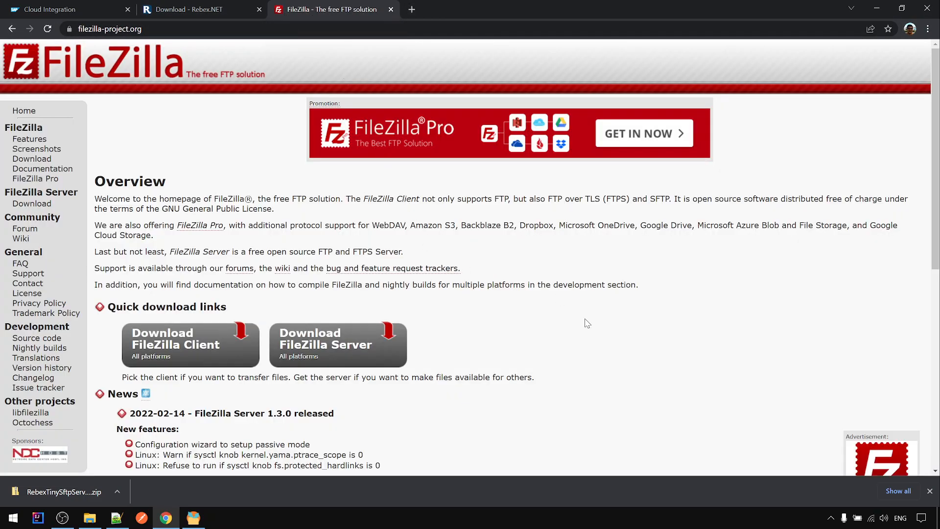
pyautogui.scroll(-2, 572, 323)
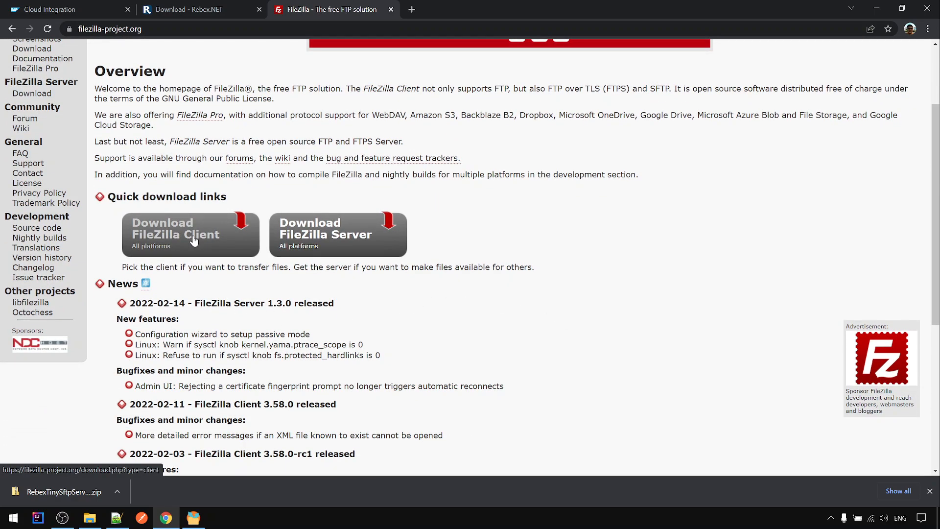
pyautogui.click(193, 240)
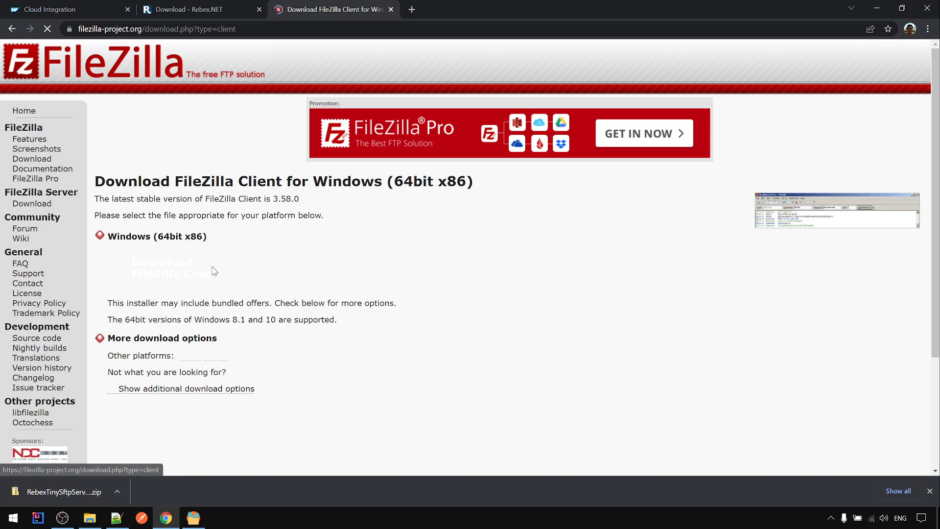
pyautogui.click(212, 289)
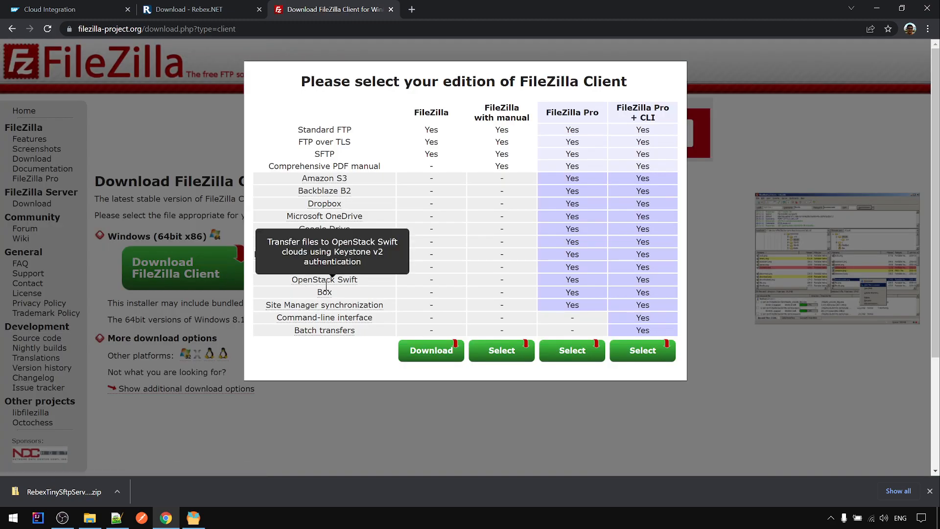
pyautogui.click(403, 355)
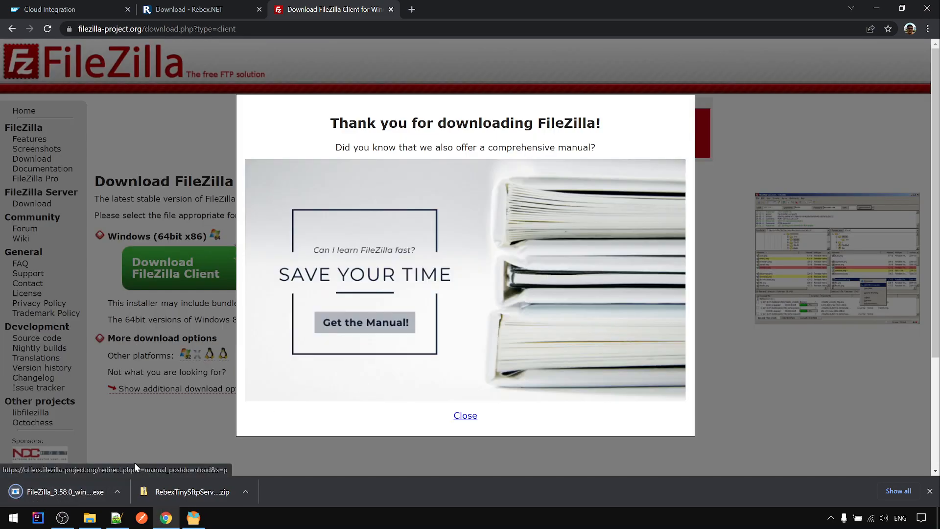
pyautogui.click(82, 499)
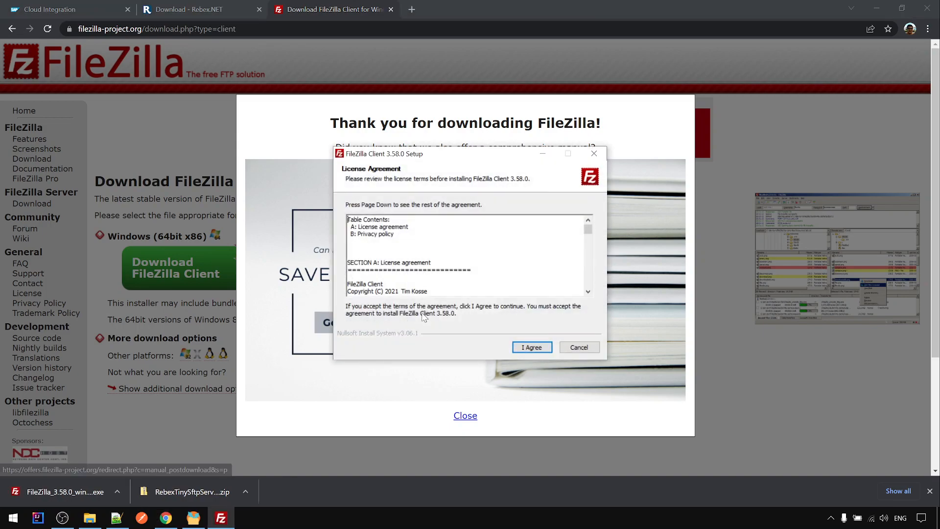
# Accept the licence and install FileZilla for all users with default components and folder
pyautogui.click(541, 351)
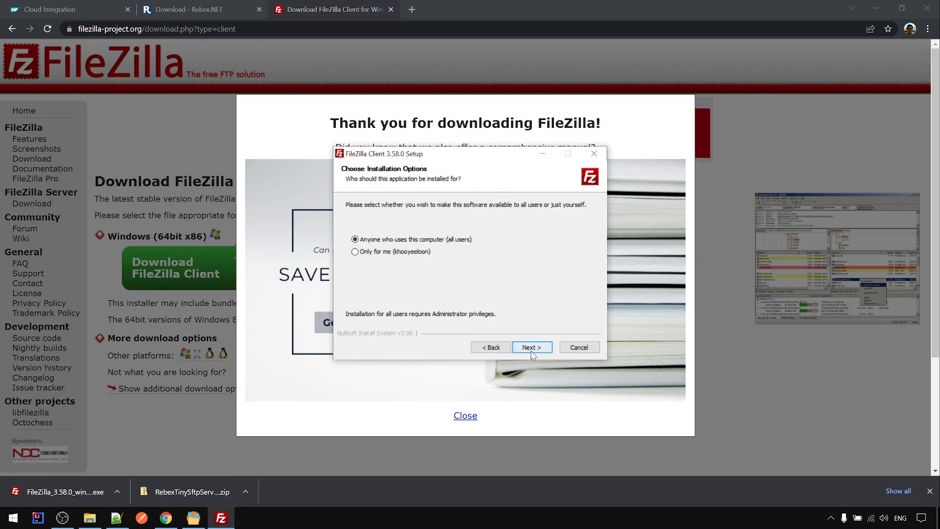
pyautogui.click(529, 347)
pyautogui.click(529, 347)
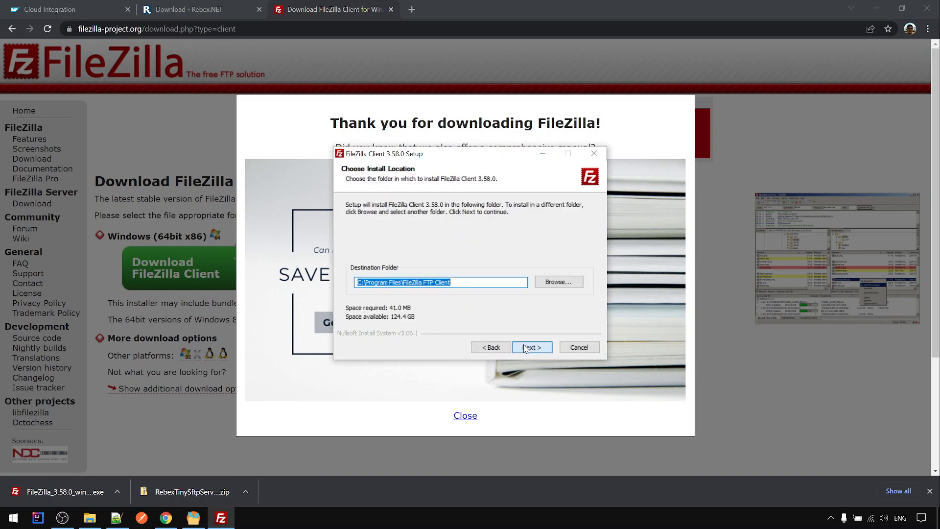
pyautogui.click(529, 347)
pyautogui.click(529, 348)
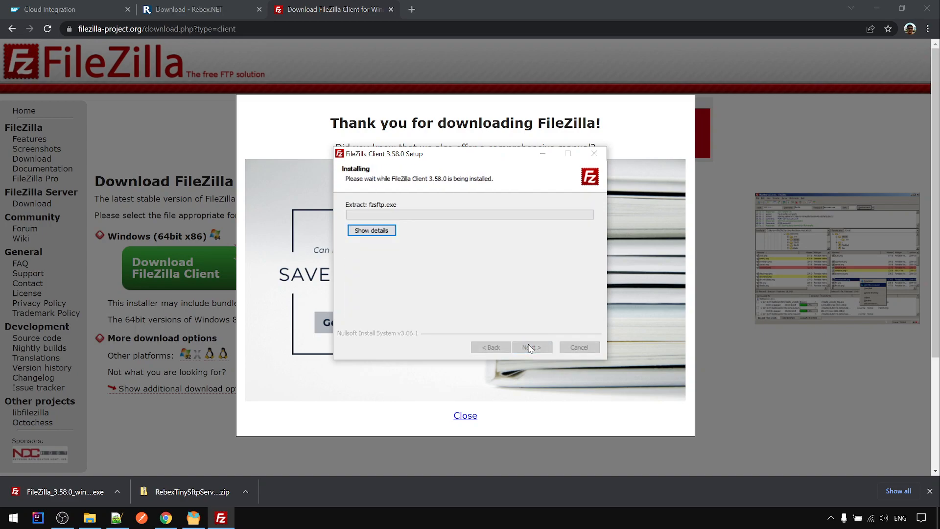
# Finish setup with FileZilla set to launch, then dismiss the download thank-you popup
pyautogui.click(384, 230)
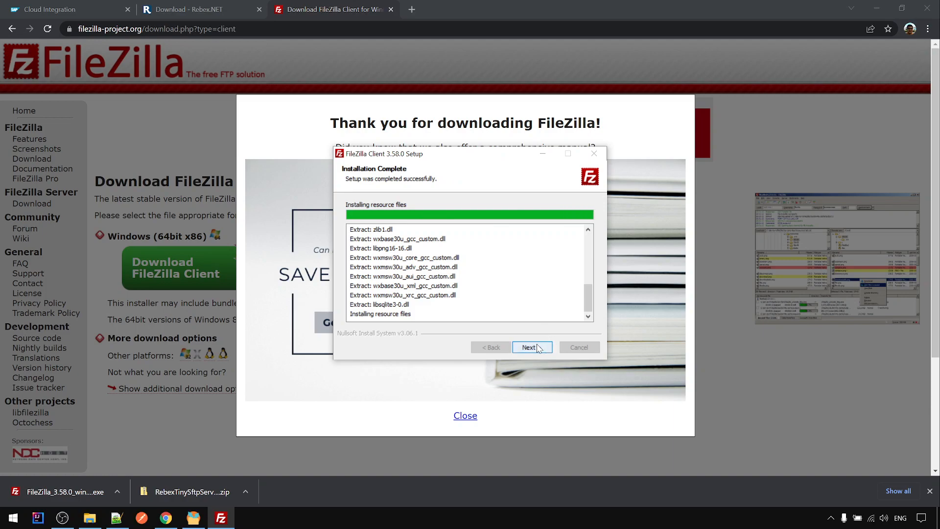
pyautogui.click(539, 348)
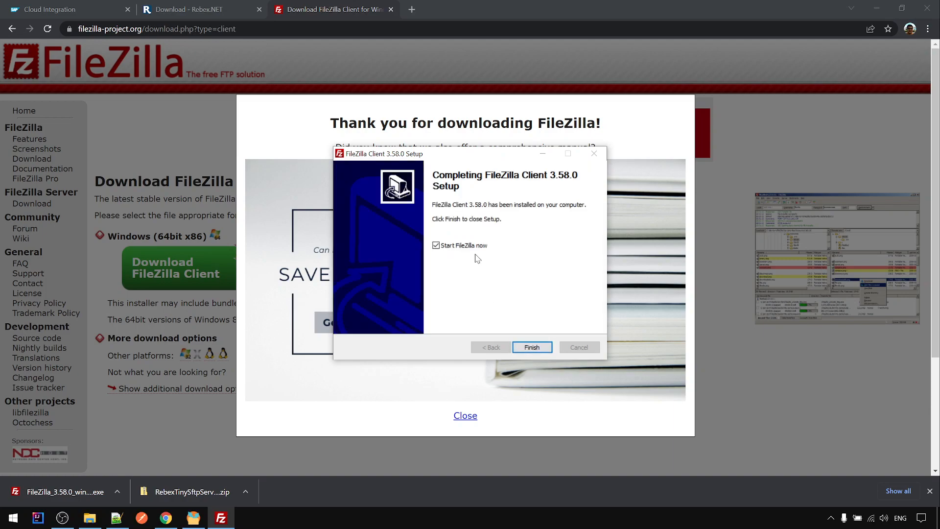
pyautogui.click(538, 347)
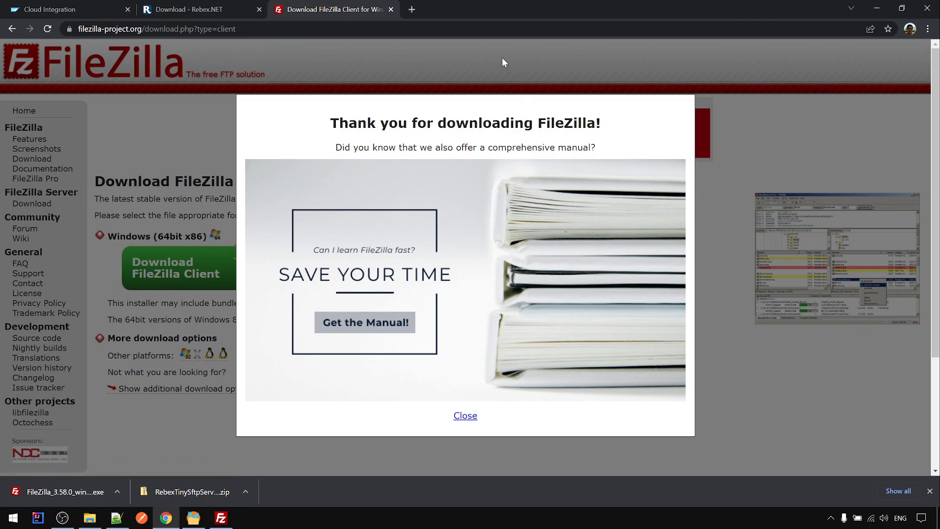
pyautogui.click(464, 415)
# Dismiss the FileZilla welcome message, maximize the window, and bring up the Site Manager
pyautogui.click(226, 517)
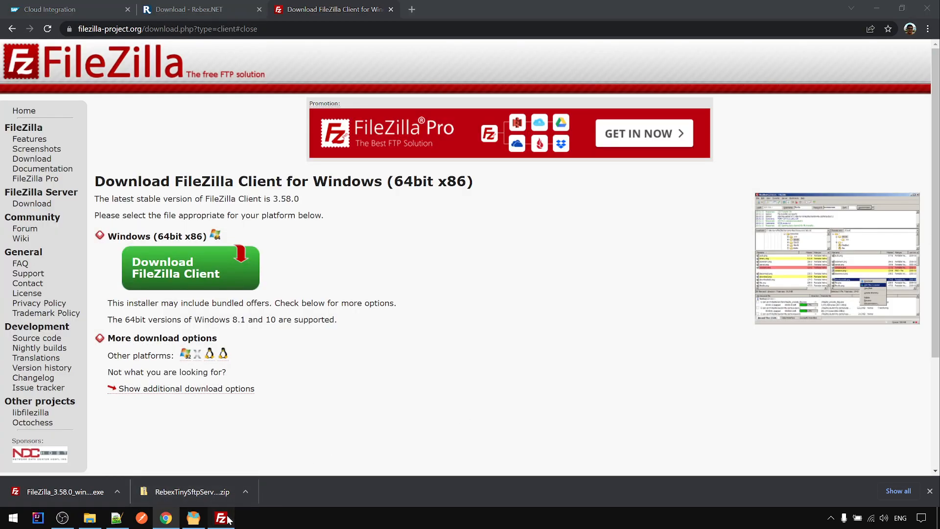
pyautogui.click(535, 332)
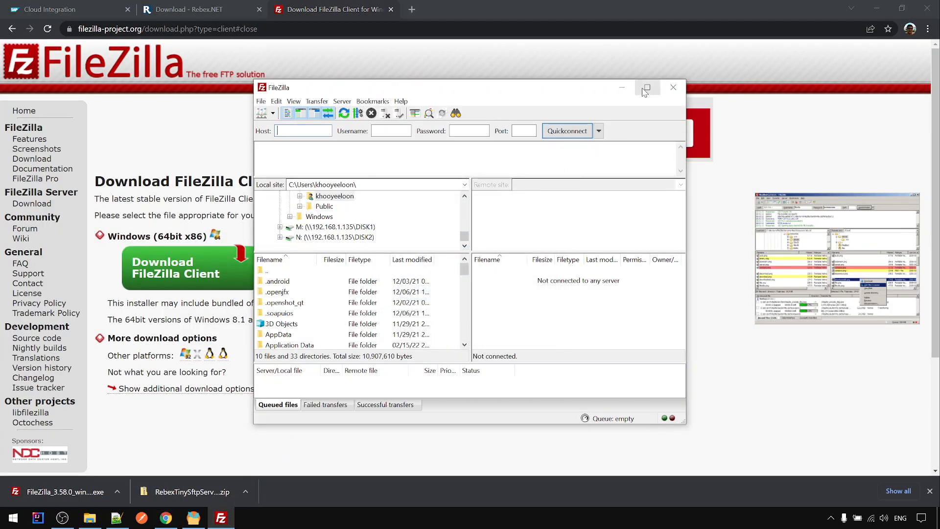
pyautogui.click(647, 87)
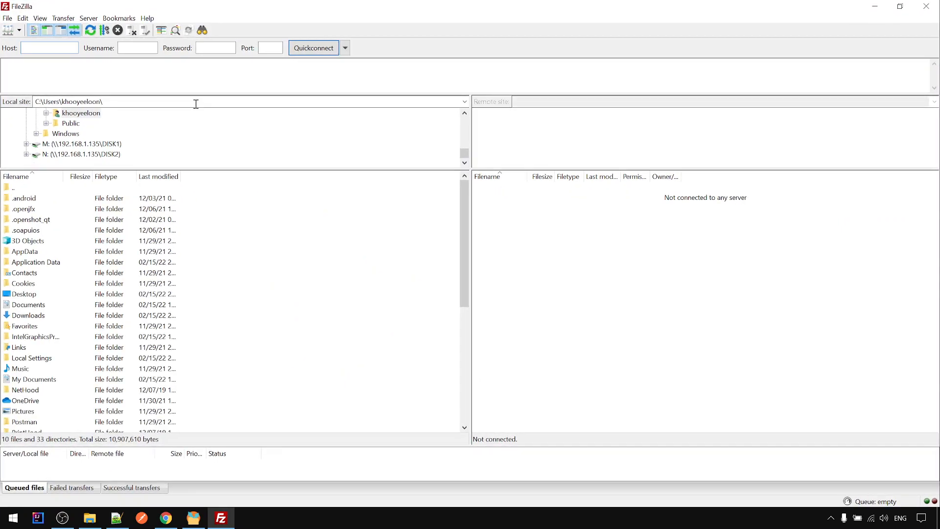
pyautogui.click(18, 30)
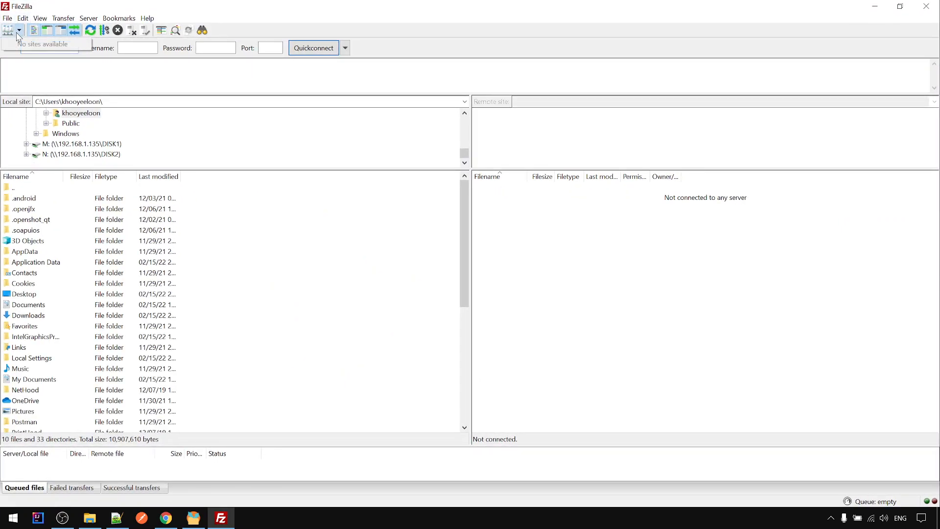
pyautogui.click(8, 34)
pyautogui.click(9, 35)
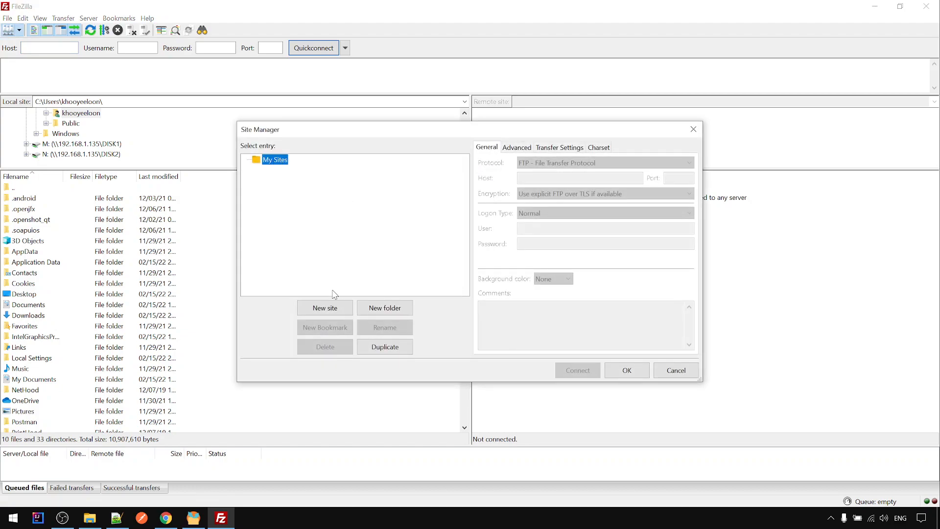
# Add a new site under My Sites named Local_SFTP_Server
pyautogui.click(336, 313)
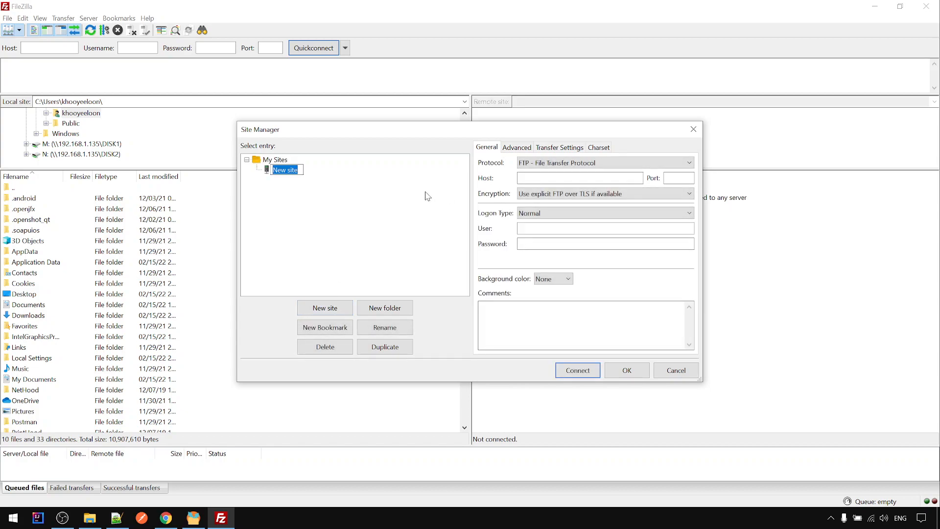
pyautogui.write('Local_SFTP_Server')
pyautogui.press('Return')
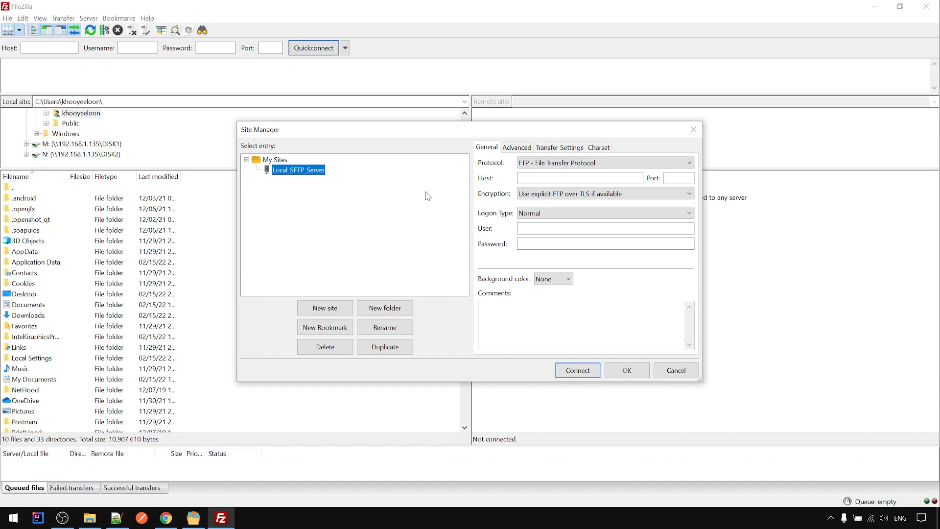
# Set the site's protocol to SFTP and its host to 127.0.0.1
pyautogui.click(558, 162)
pyautogui.click(558, 183)
pyautogui.click(535, 179)
pyautogui.write('127.0.0.1')
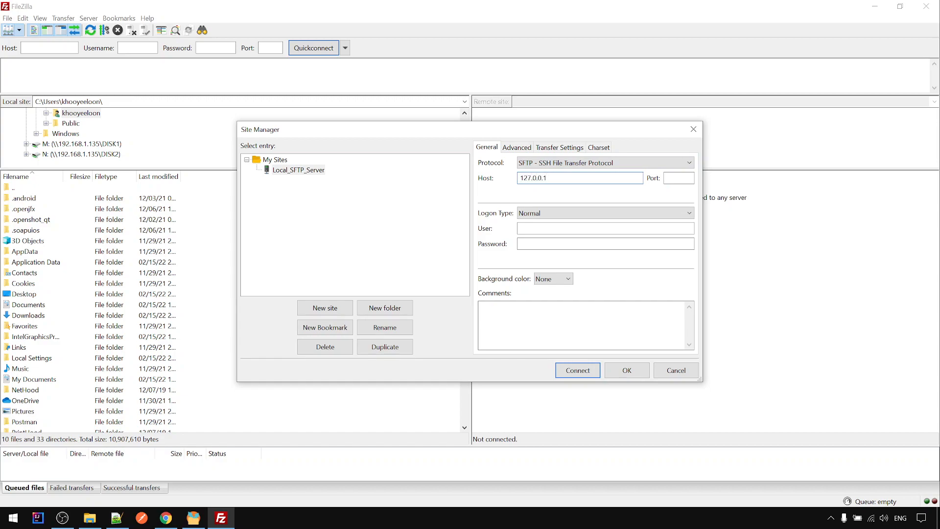
pyautogui.moveTo(546, 180); pyautogui.dragTo(505, 179)
pyautogui.click(677, 176)
# Arrange the Rebex server window and Site Manager side by side
pyautogui.click(193, 518)
pyautogui.moveTo(580, 107); pyautogui.dragTo(682, 120)
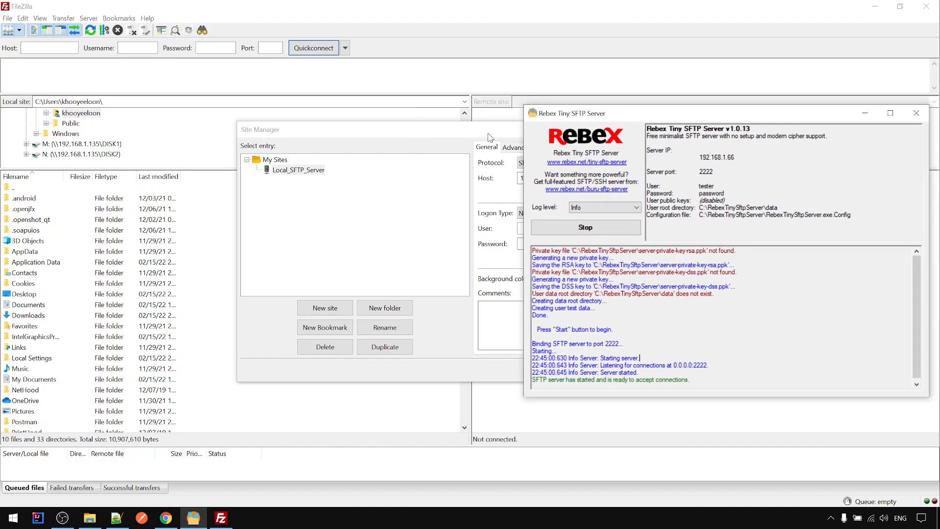
pyautogui.click(490, 137)
pyautogui.moveTo(519, 135); pyautogui.dragTo(283, 125)
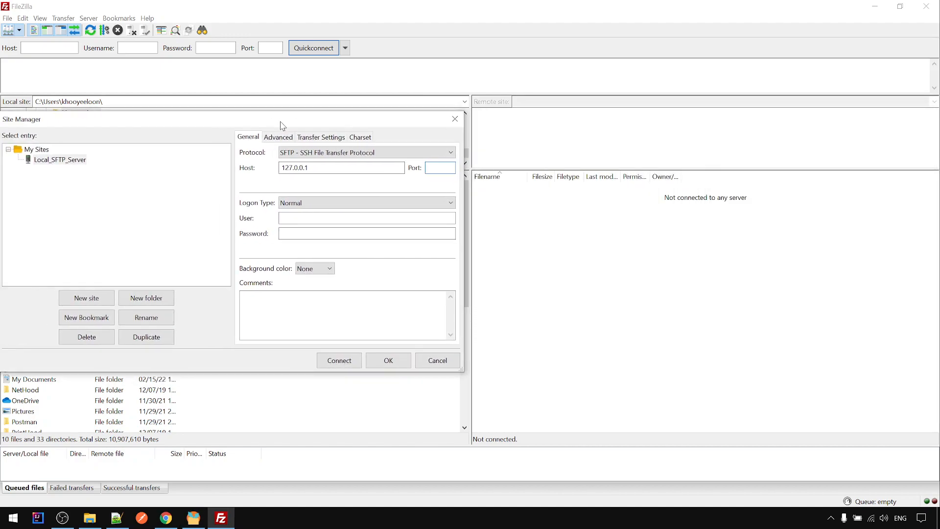
pyautogui.click(193, 518)
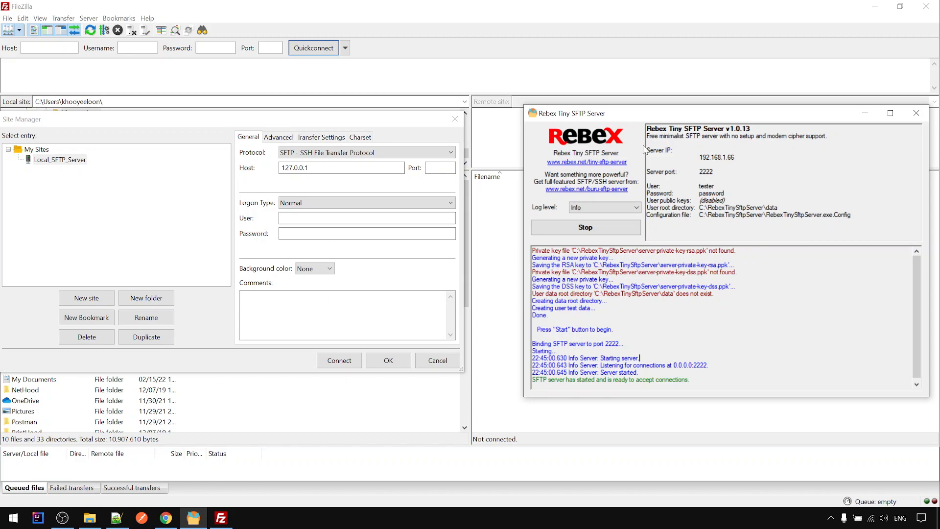
# Copy the Rebex server port and set the site's port to 2222
pyautogui.doubleClick(708, 172)
pyautogui.hotkey('ctrl', 'c')
pyautogui.click(436, 168)
pyautogui.hotkey('ctrl', 'v')
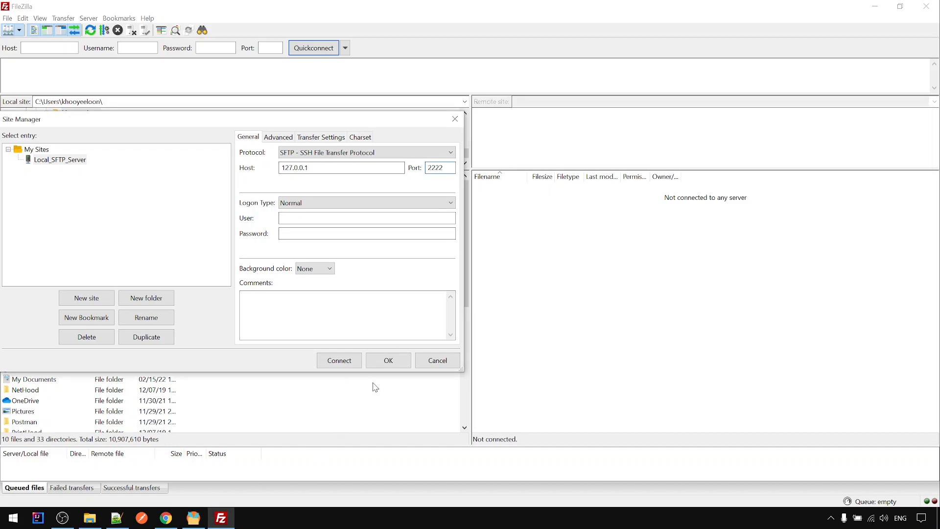
pyautogui.moveTo(436, 168); pyautogui.dragTo(453, 167)
pyautogui.press('BackSpace')
pyautogui.moveTo(449, 167); pyautogui.dragTo(413, 168)
pyautogui.write('2222')
pyautogui.click(194, 519)
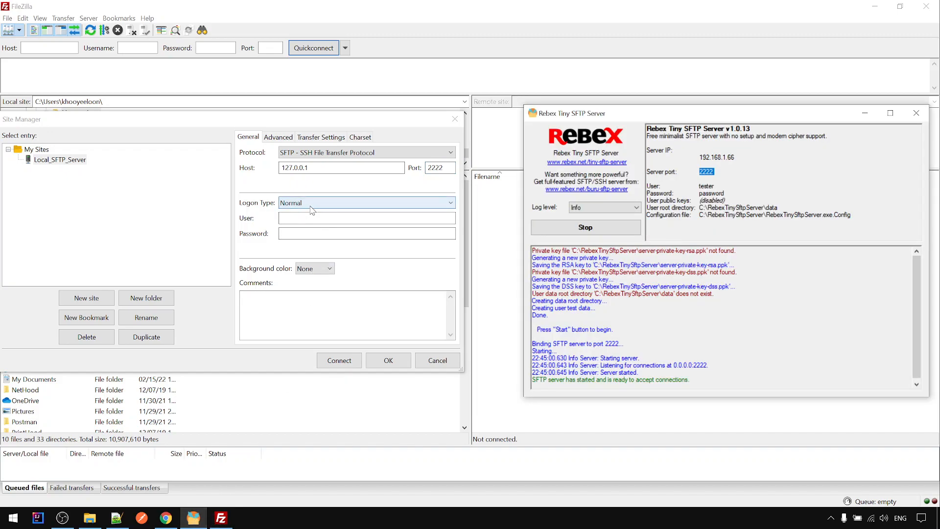
# Copy the Rebex user name and password into the site's User and Password fields, then connect
pyautogui.doubleClick(704, 185)
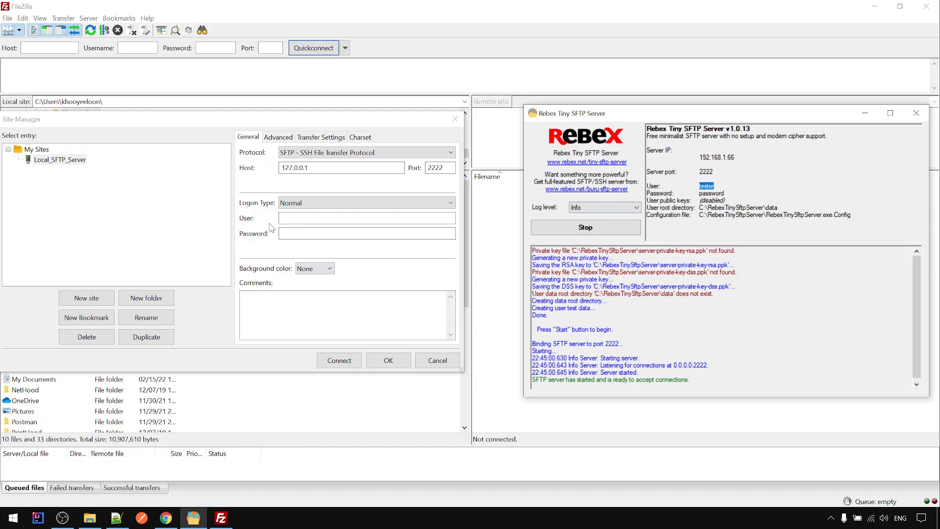
pyautogui.click(303, 216)
pyautogui.hotkey('ctrl', 'v')
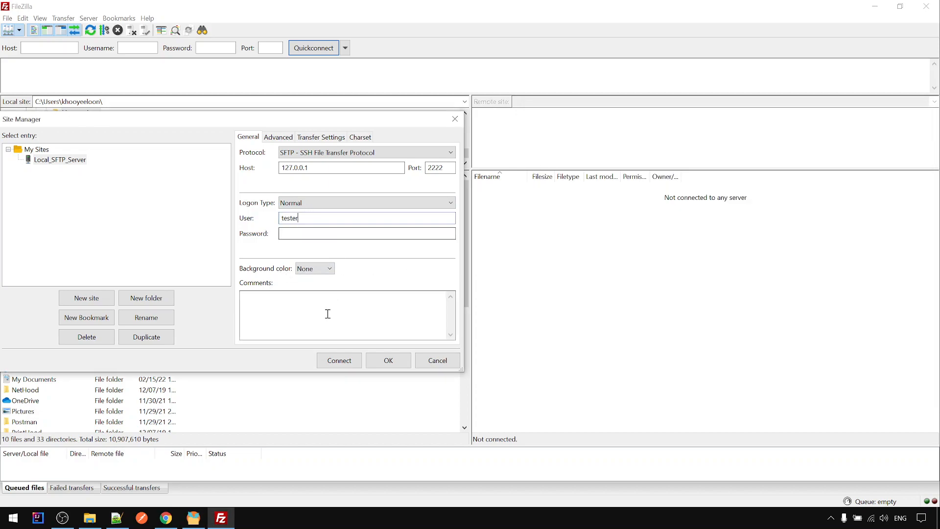
pyautogui.click(192, 519)
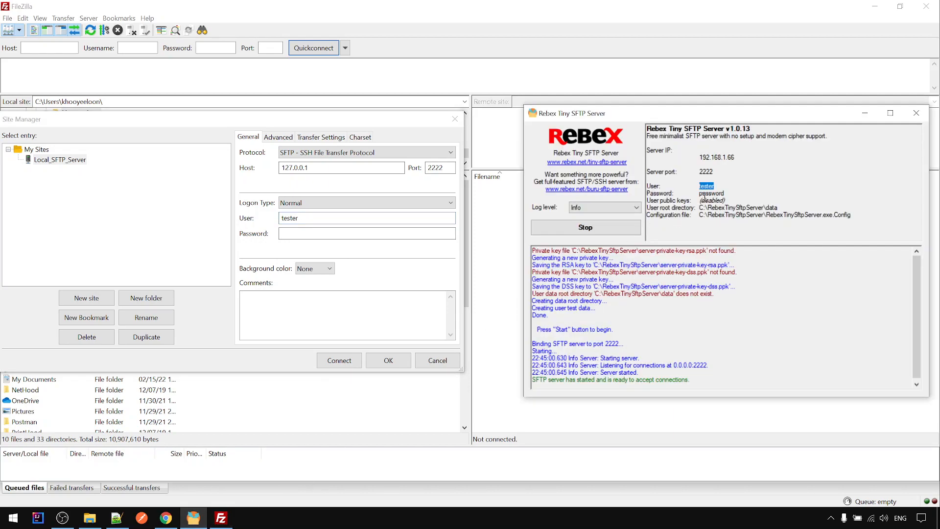
pyautogui.doubleClick(709, 194)
pyautogui.click(329, 234)
pyautogui.hotkey('ctrl', 'v')
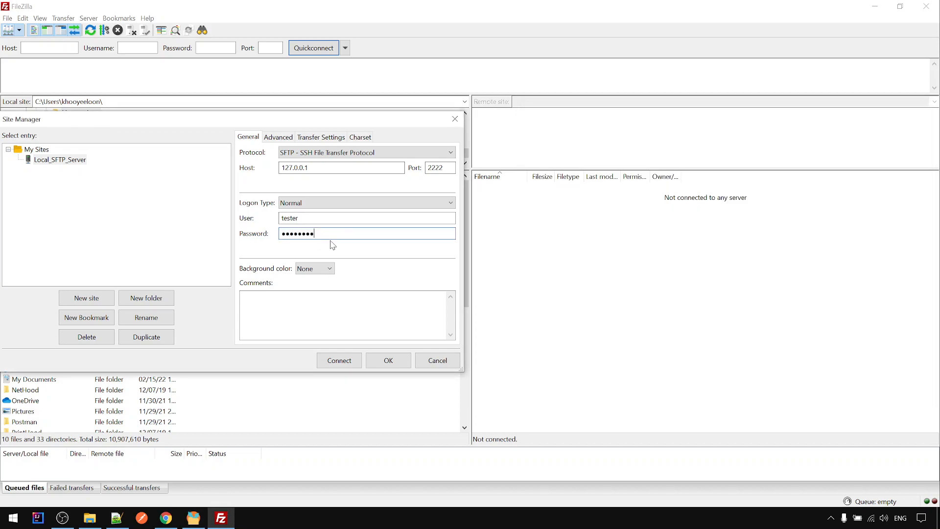
pyautogui.click(336, 364)
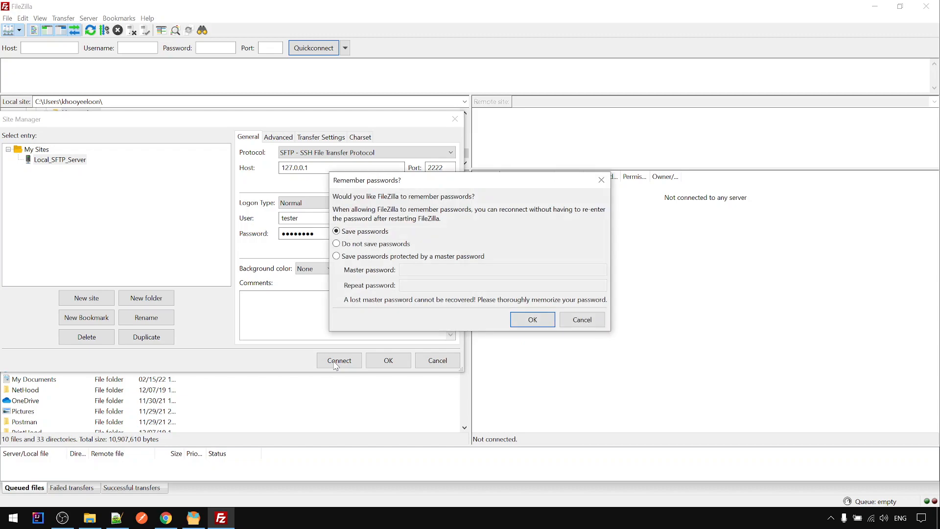
# Accept password saving and the unknown host key, then open the local Downloads folder
pyautogui.click(548, 321)
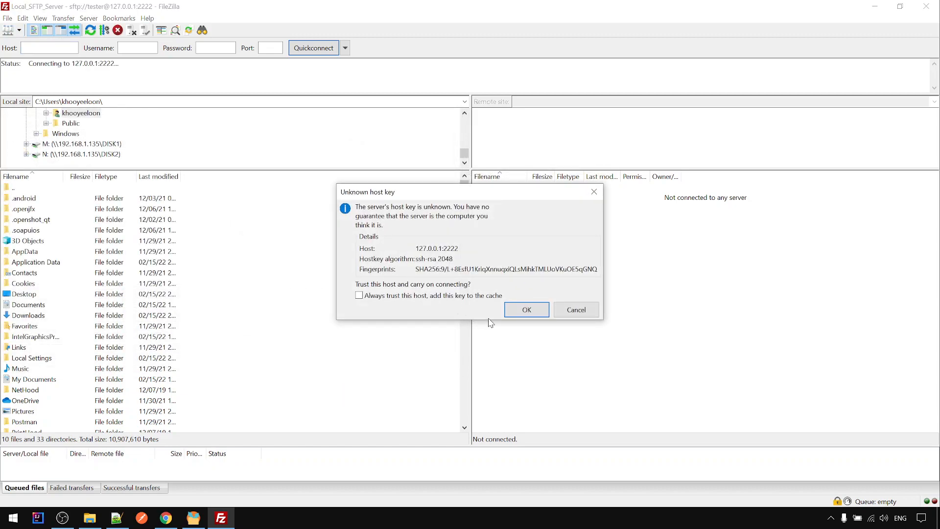
pyautogui.click(520, 310)
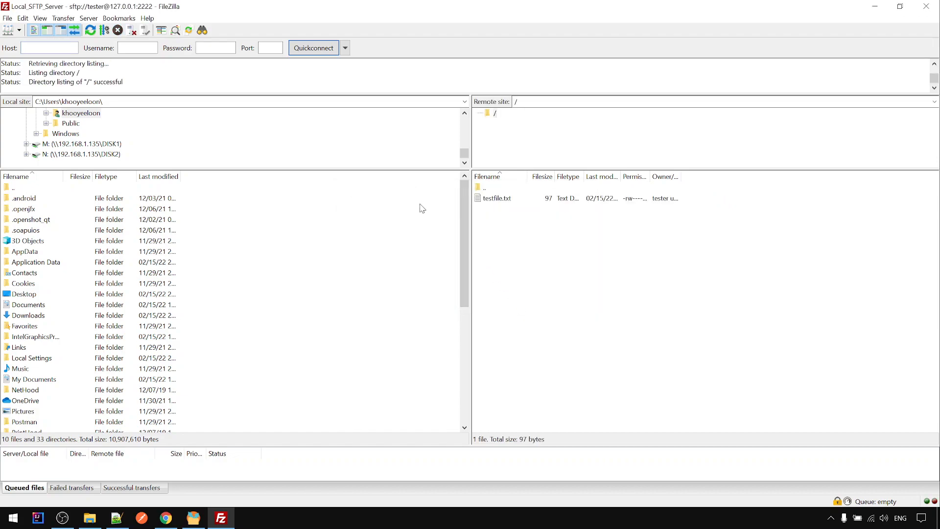
pyautogui.click(22, 316)
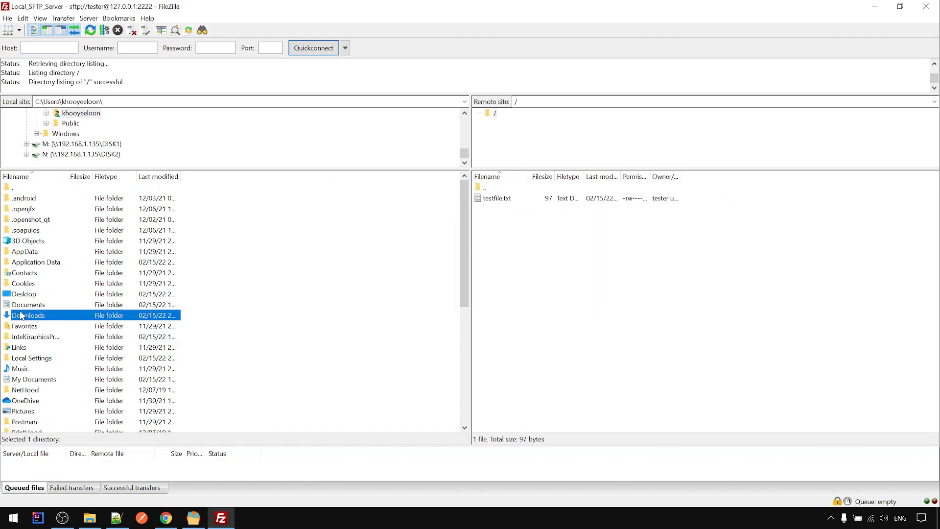
pyautogui.doubleClick(22, 316)
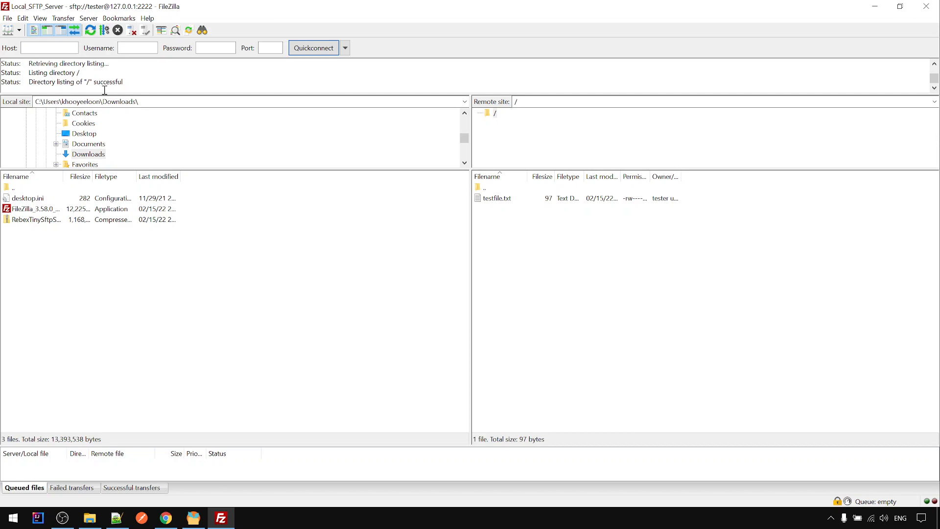
pyautogui.doubleClick(88, 83)
# Open the RebexTinySftpServer data folder in a resized File Explorer window
pyautogui.click(90, 522)
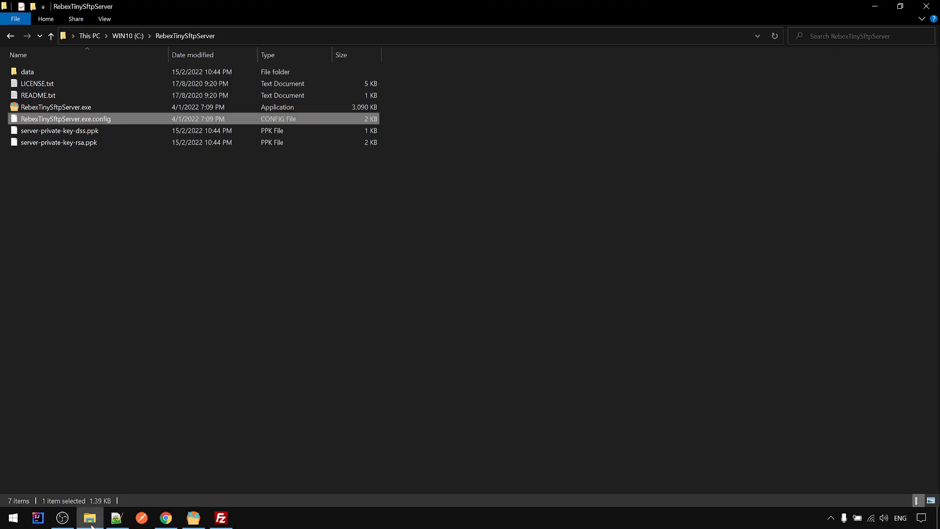
pyautogui.doubleClick(122, 4)
pyautogui.moveTo(298, 139); pyautogui.dragTo(309, 86)
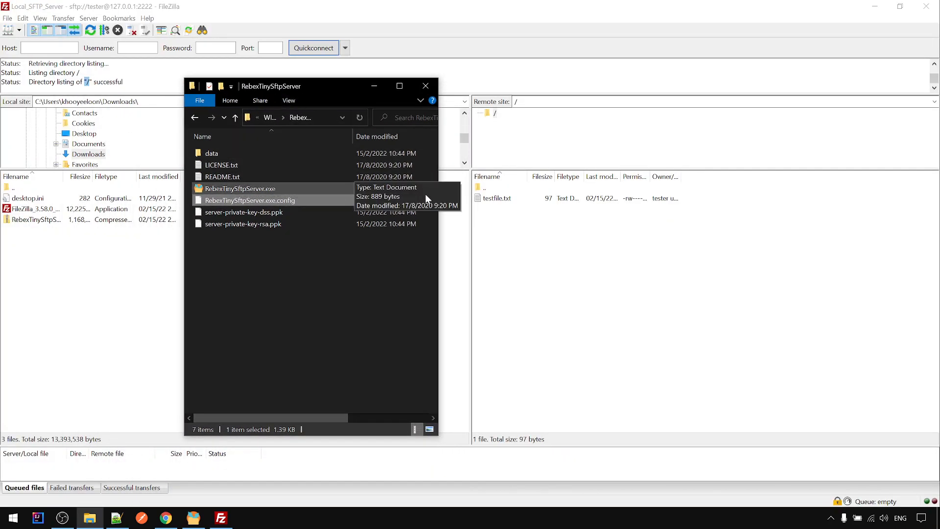
pyautogui.moveTo(438, 195); pyautogui.dragTo(488, 196)
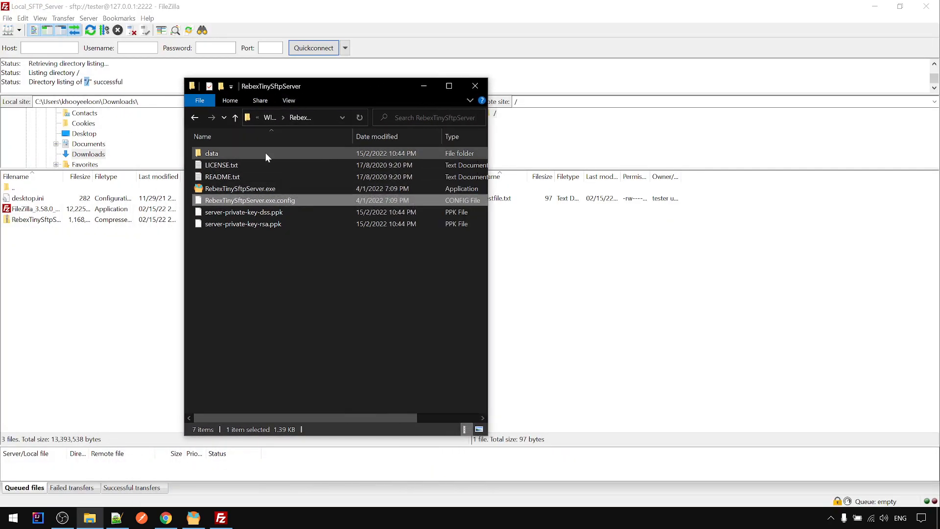
pyautogui.doubleClick(231, 154)
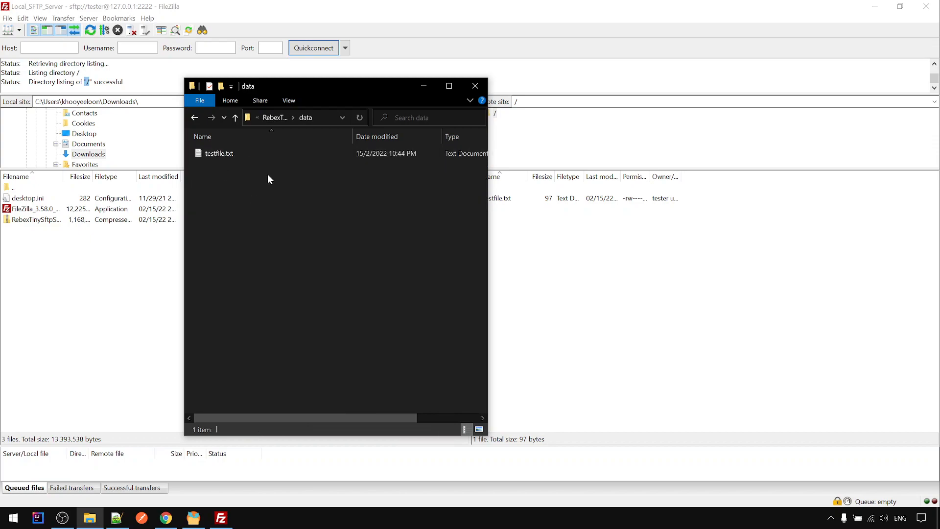
pyautogui.moveTo(320, 95); pyautogui.dragTo(250, 113)
# Create a new empty text document named another.txt in the data folder
pyautogui.rightClick(252, 275)
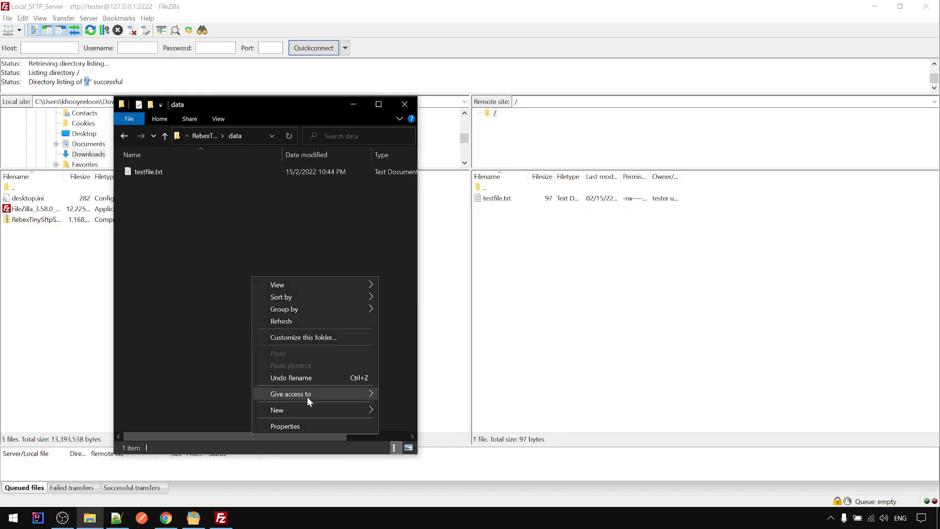
pyautogui.moveTo(338, 407)
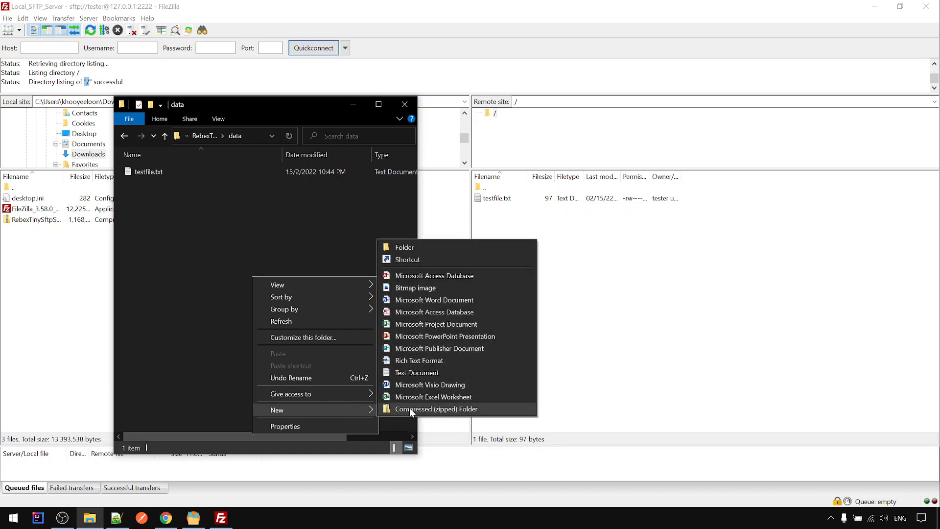
pyautogui.click(414, 373)
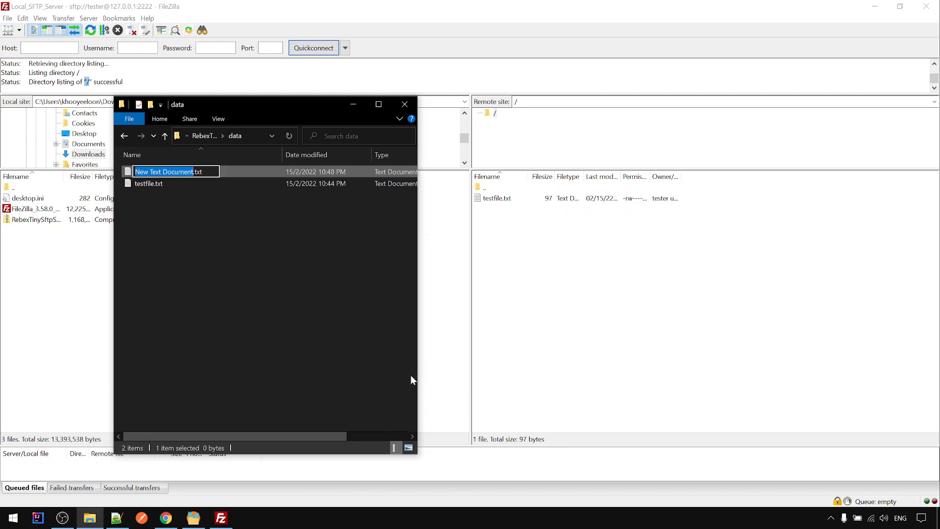
pyautogui.write('another')
pyautogui.press('Return')
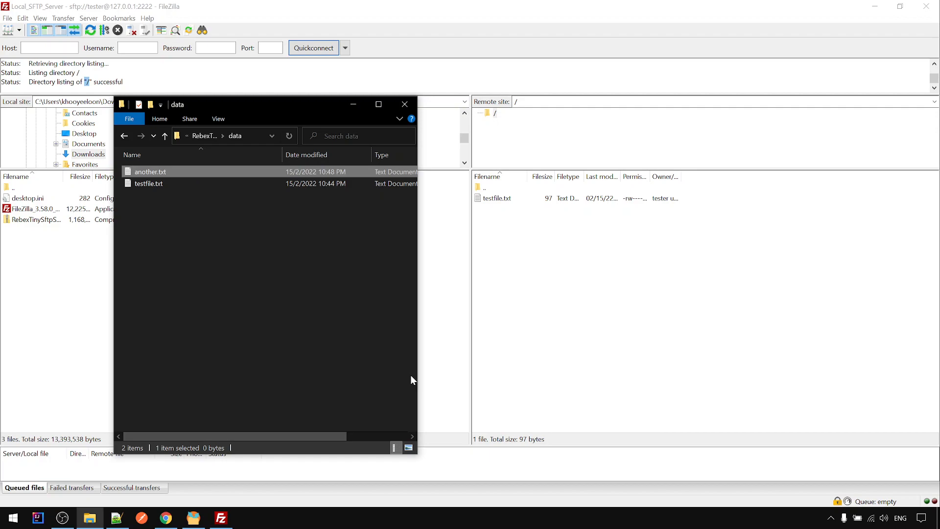
# Refresh FileZilla's remote listing so another.txt appears beside testfile.txt
pyautogui.click(529, 319)
pyautogui.rightClick(541, 255)
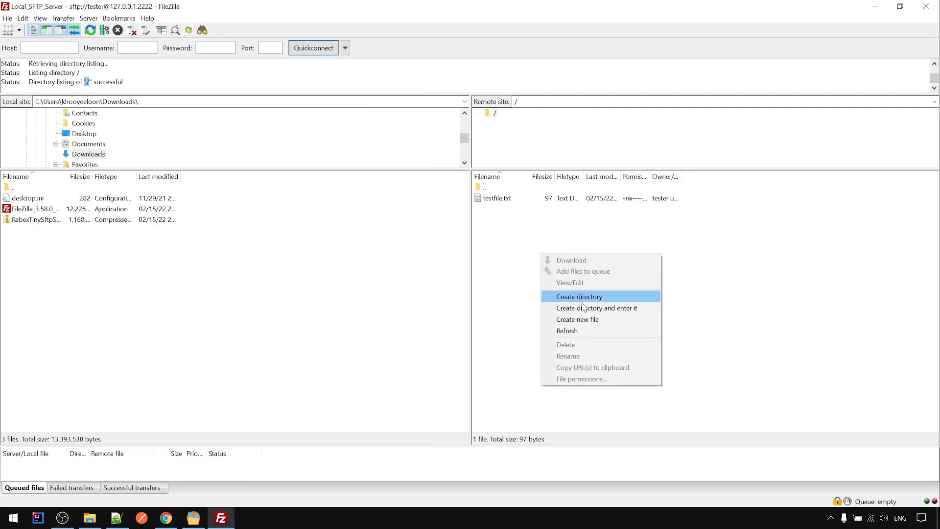
pyautogui.click(590, 332)
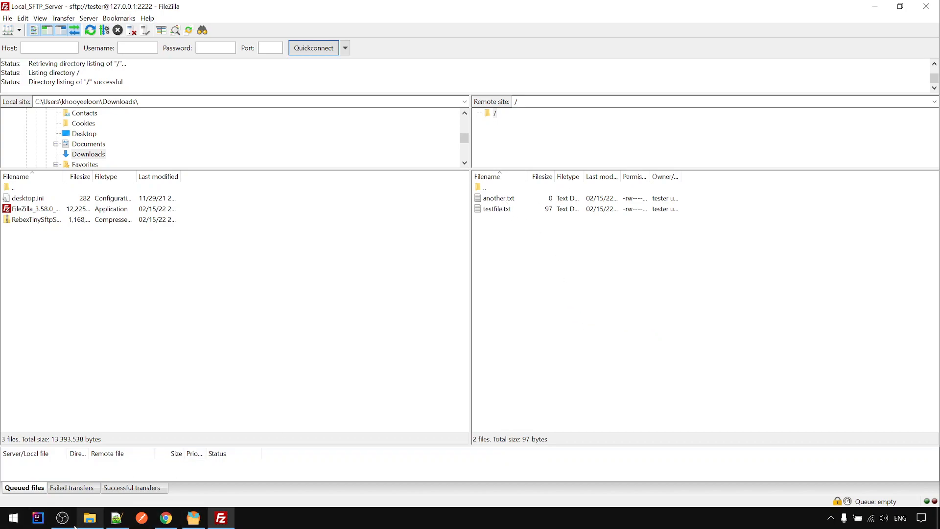
pyautogui.click(89, 517)
# Write 123 into another.txt in Notepad, save it, and close Notepad
pyautogui.doubleClick(152, 174)
pyautogui.write('12')
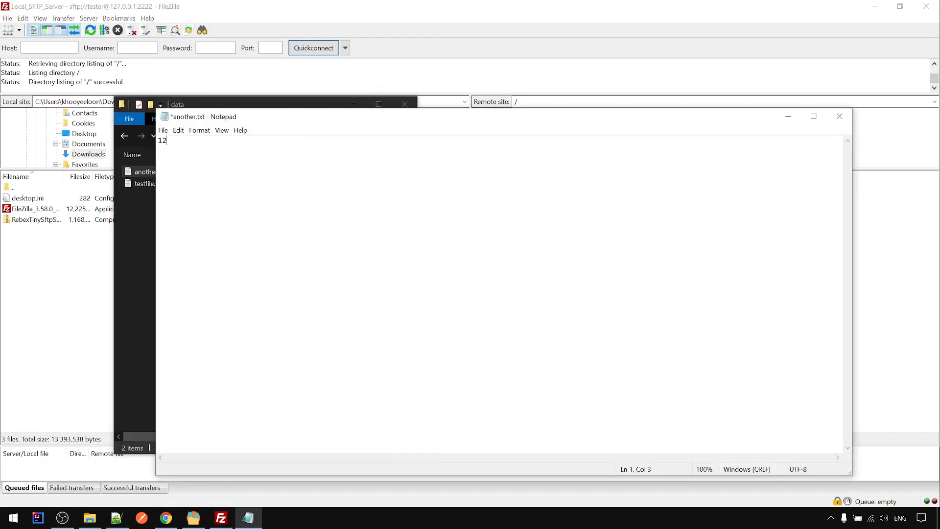
pyautogui.write('3')
pyautogui.hotkey('ctrl', 's')
pyautogui.click(839, 116)
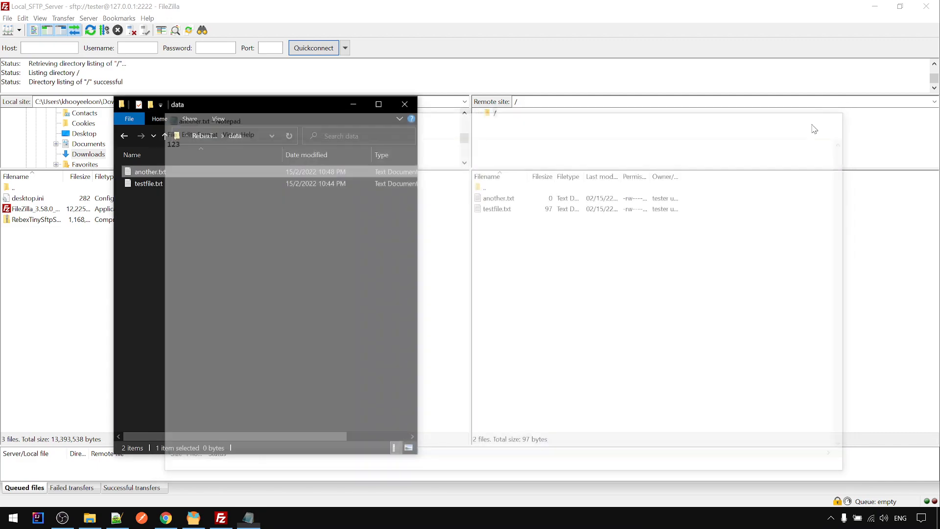
# Refresh FileZilla's remote listing to show another.txt at 3 bytes, then bring up Notepad++
pyautogui.click(589, 300)
pyautogui.rightClick(580, 294)
pyautogui.click(602, 370)
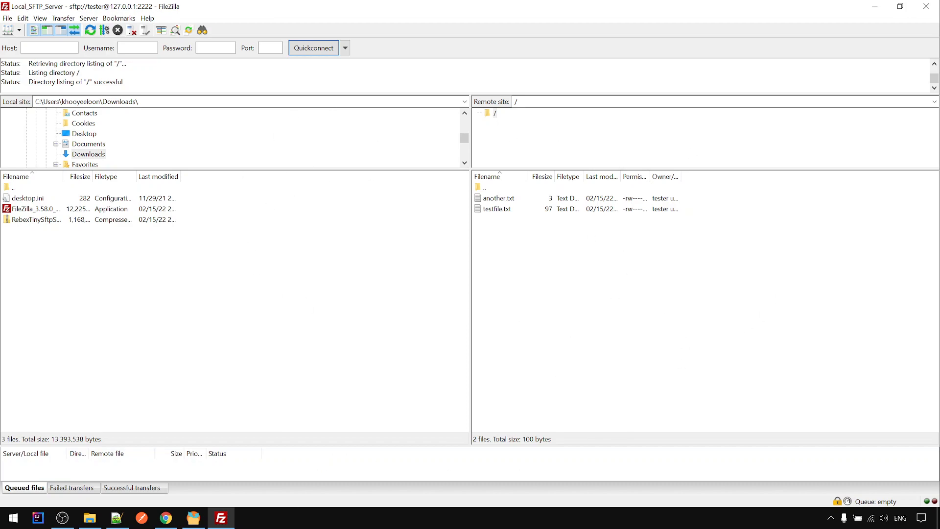
pyautogui.click(114, 523)
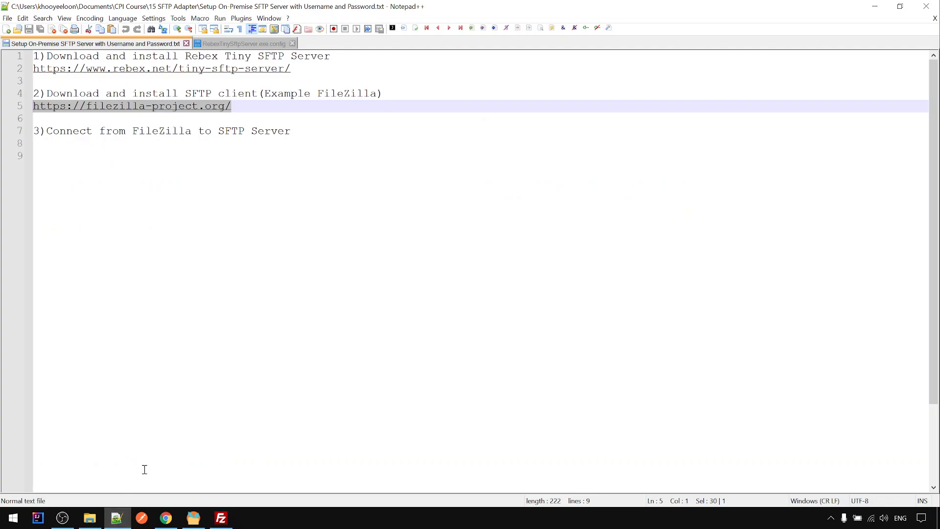
# Minimize the Notepad++ setup notes to reveal FileZilla's remote listing
pyautogui.click(216, 286)
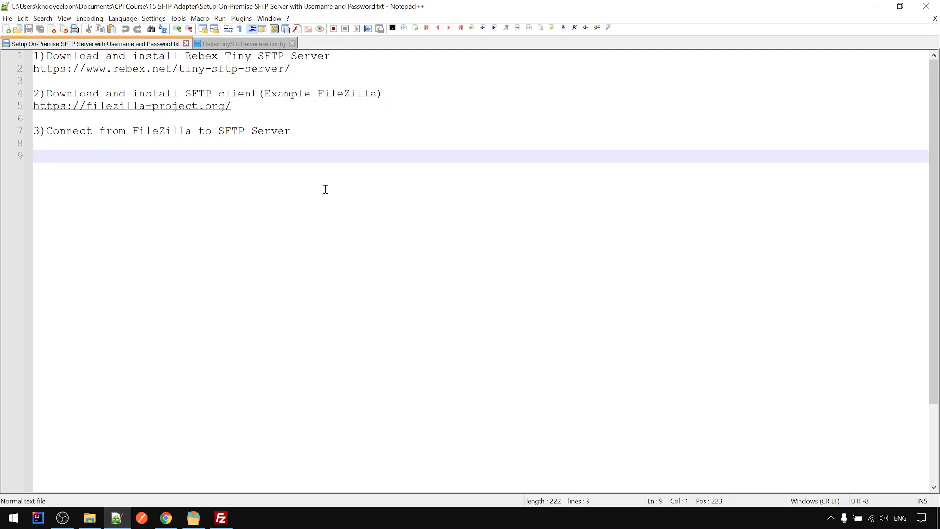
pyautogui.click(121, 517)
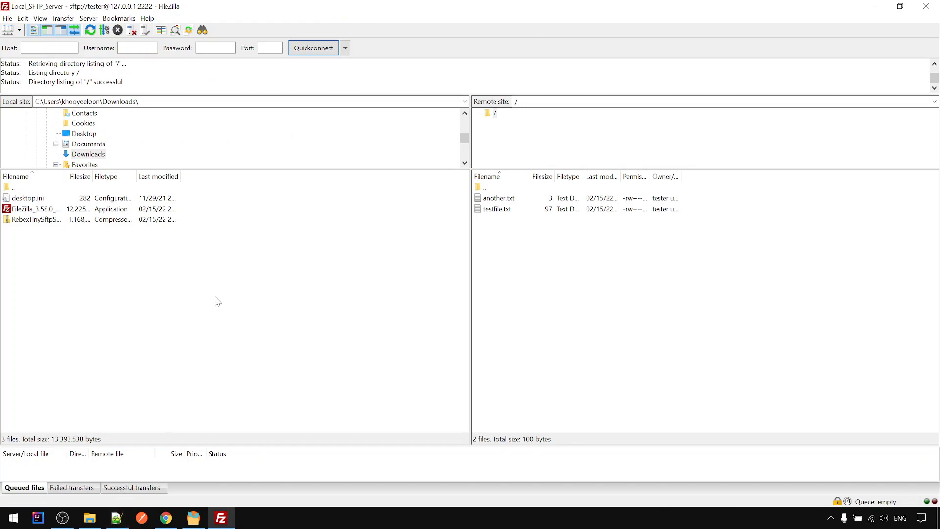